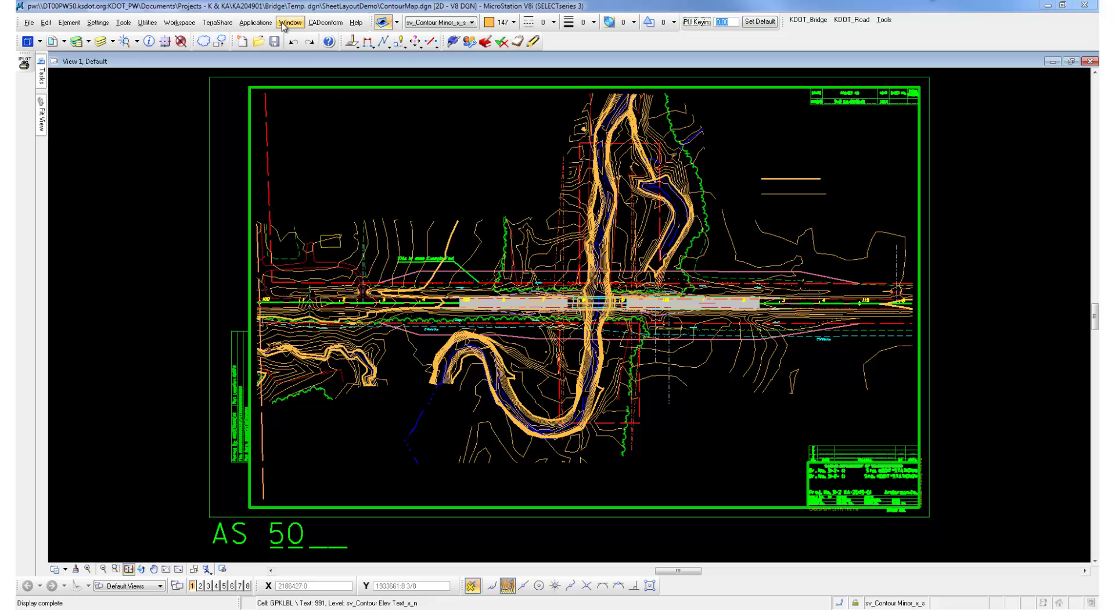
Step: Expand the Applications > GEOPAK > ROAD menu to show its command list
{"action": "left_click", "coordinate": [262, 24]}
{"action": "mouse_move", "coordinate": [262, 36]}
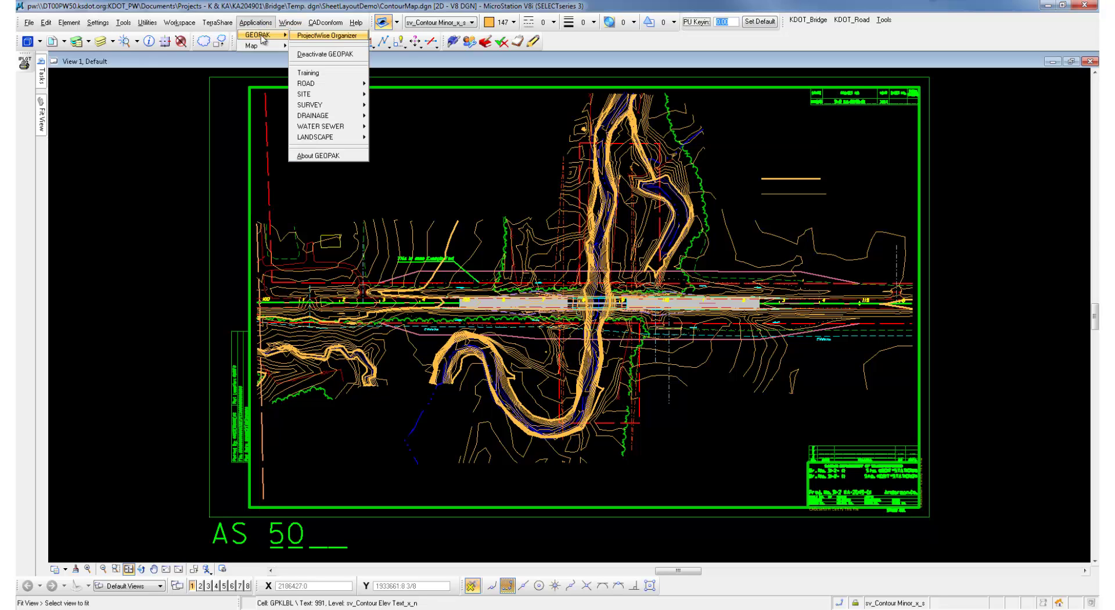
{"action": "mouse_move", "coordinate": [326, 87]}
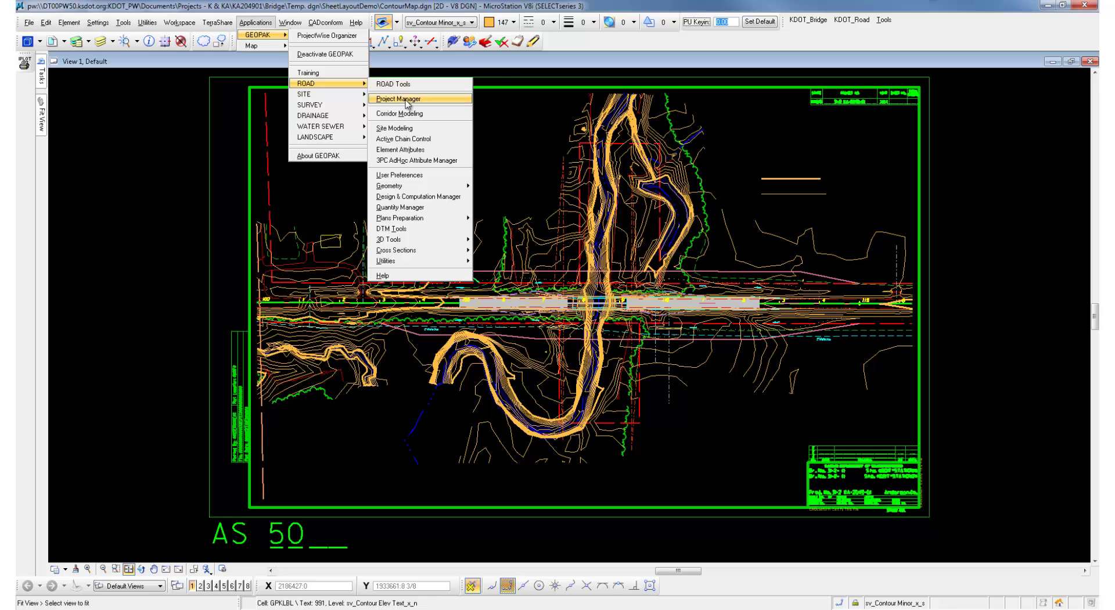
Step: In User Preferences, set the working directory to KA204901\Bridge\Temp. dgn\SheetLayoutDemo
{"action": "left_click", "coordinate": [420, 173]}
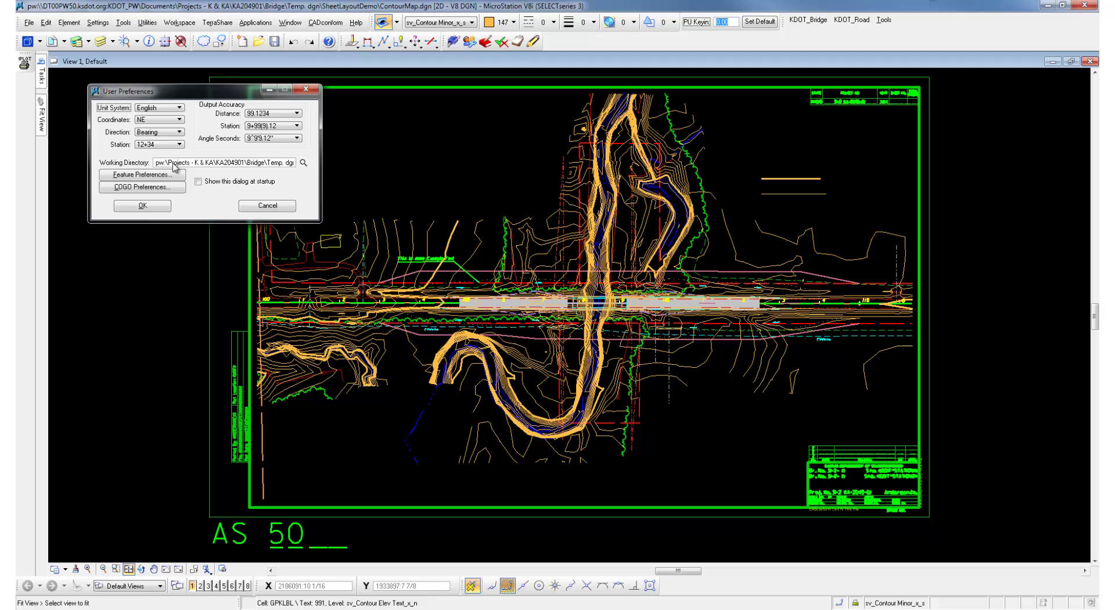
{"action": "left_click", "coordinate": [303, 162]}
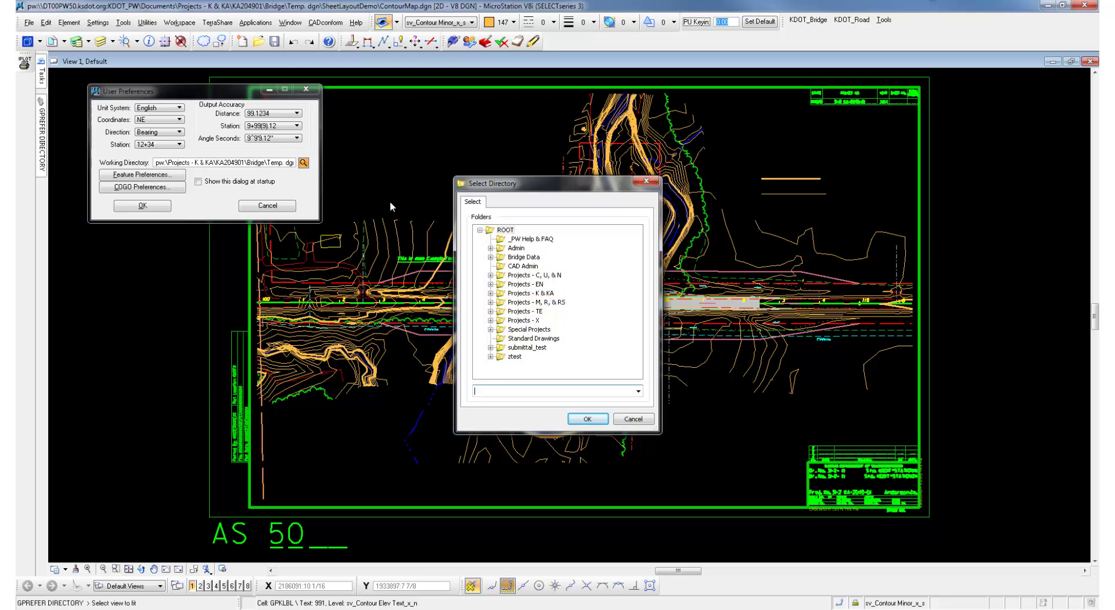
{"action": "left_click", "coordinate": [490, 294]}
{"action": "left_click_drag", "start_coordinate": [639, 249], "coordinate": [636, 348]}
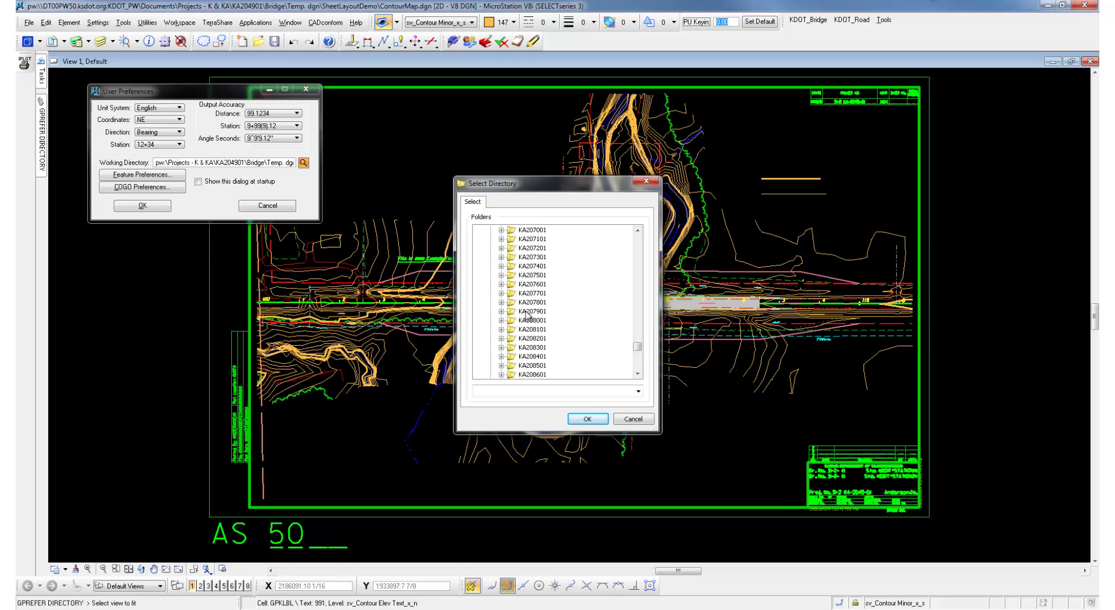
{"action": "left_click", "coordinate": [638, 230]}
{"action": "left_click", "coordinate": [637, 231]}
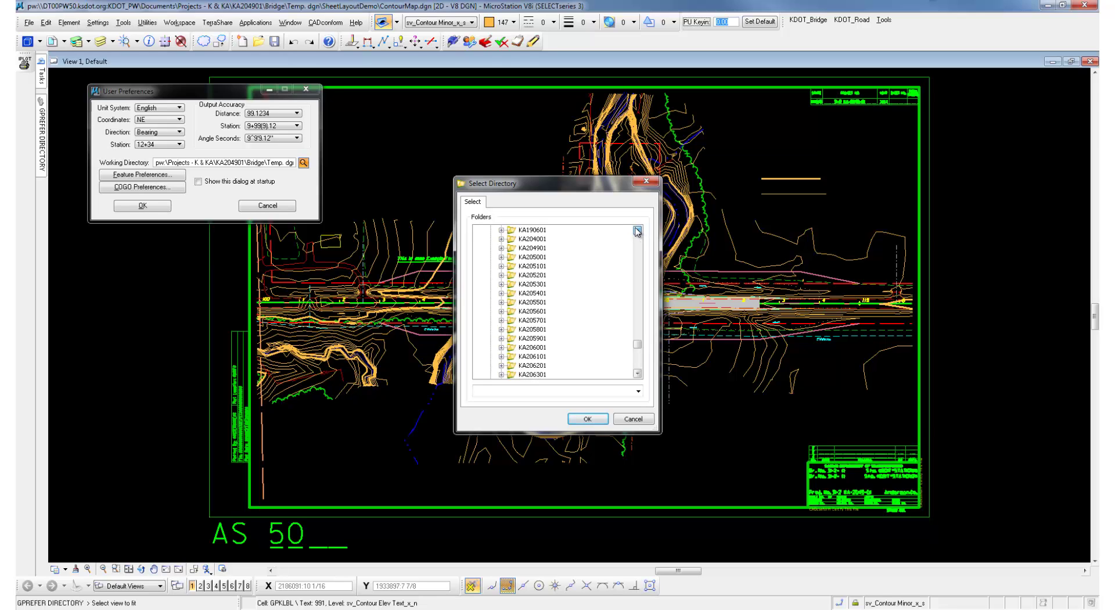
{"action": "left_click", "coordinate": [501, 248]}
{"action": "left_click", "coordinate": [512, 256]}
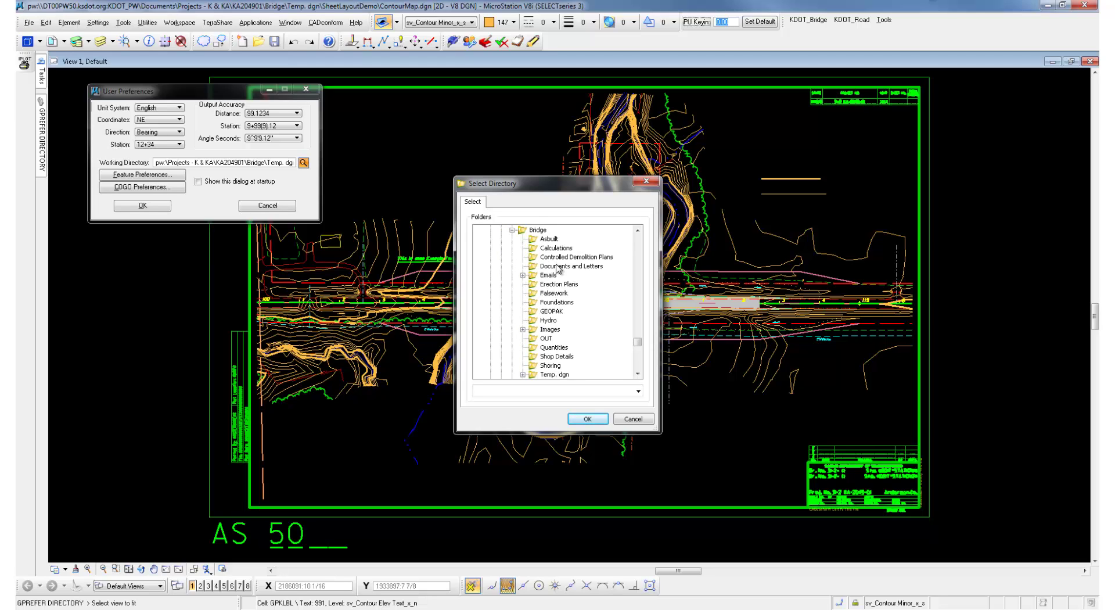
{"action": "left_click", "coordinate": [524, 375]}
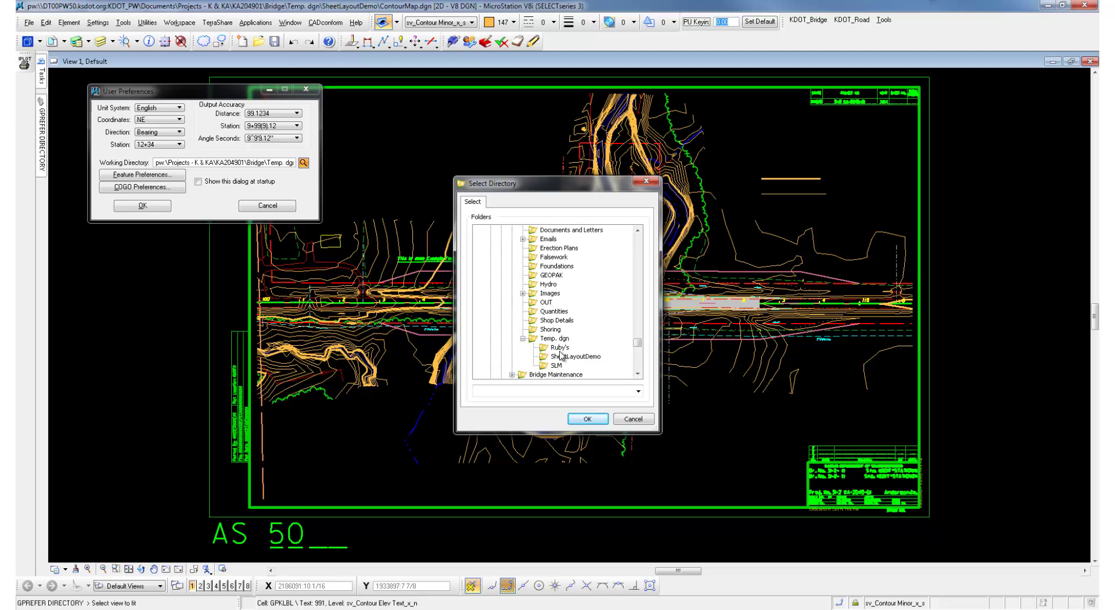
{"action": "left_click", "coordinate": [562, 356]}
{"action": "left_click", "coordinate": [588, 418]}
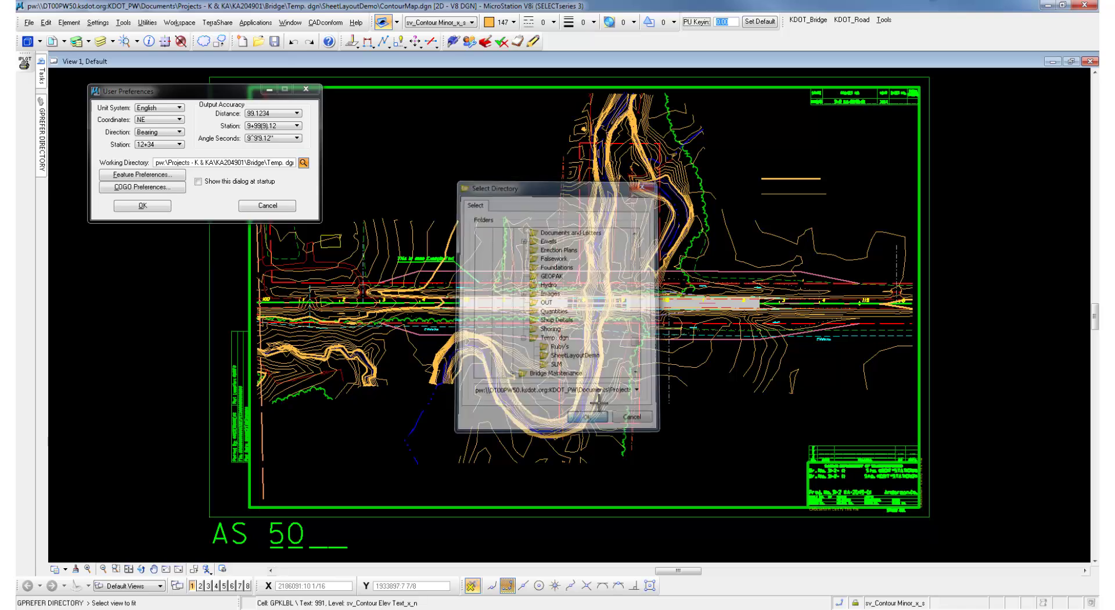
Step: Set the COGO Job (GPK) Directory to KA204901\Bridge\Temp. dgn\SheetLayoutDemo and accept COGO Preferences
{"action": "left_click", "coordinate": [173, 188]}
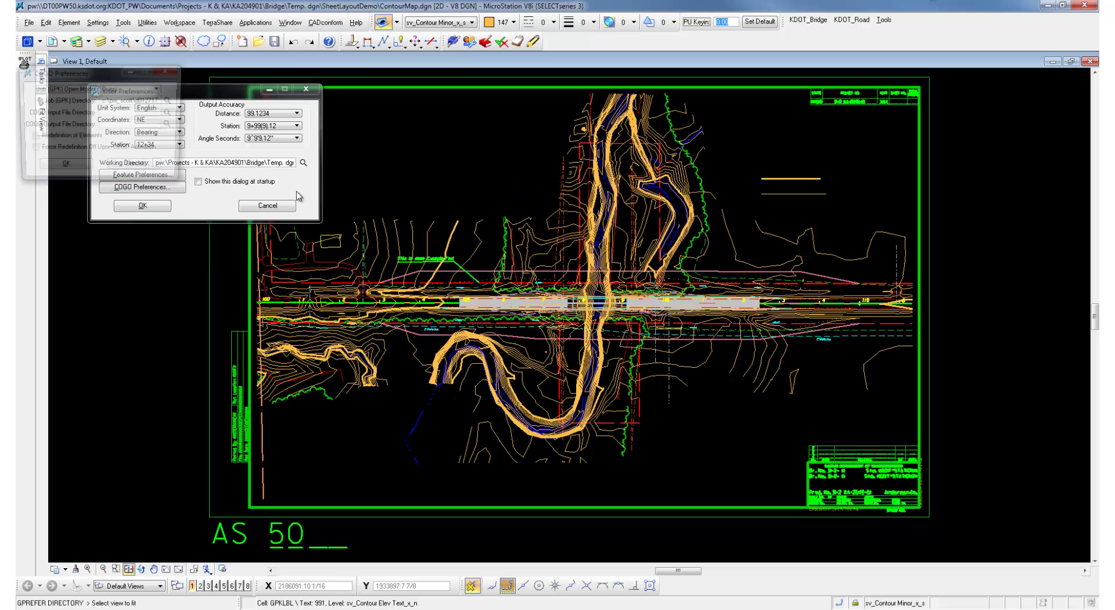
{"action": "left_click", "coordinate": [171, 101]}
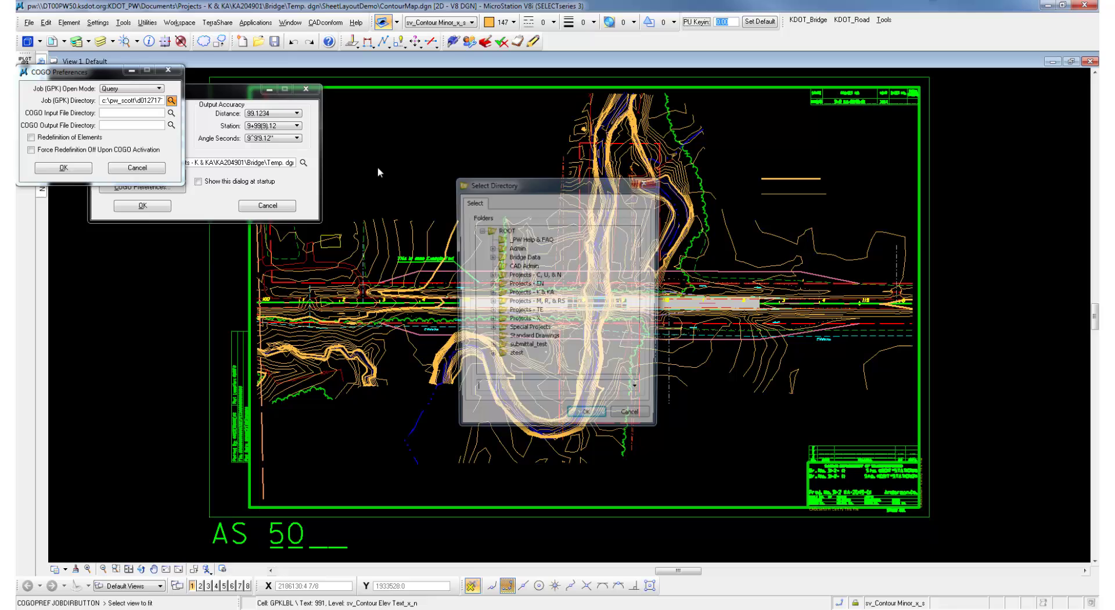
{"action": "left_click", "coordinate": [490, 293]}
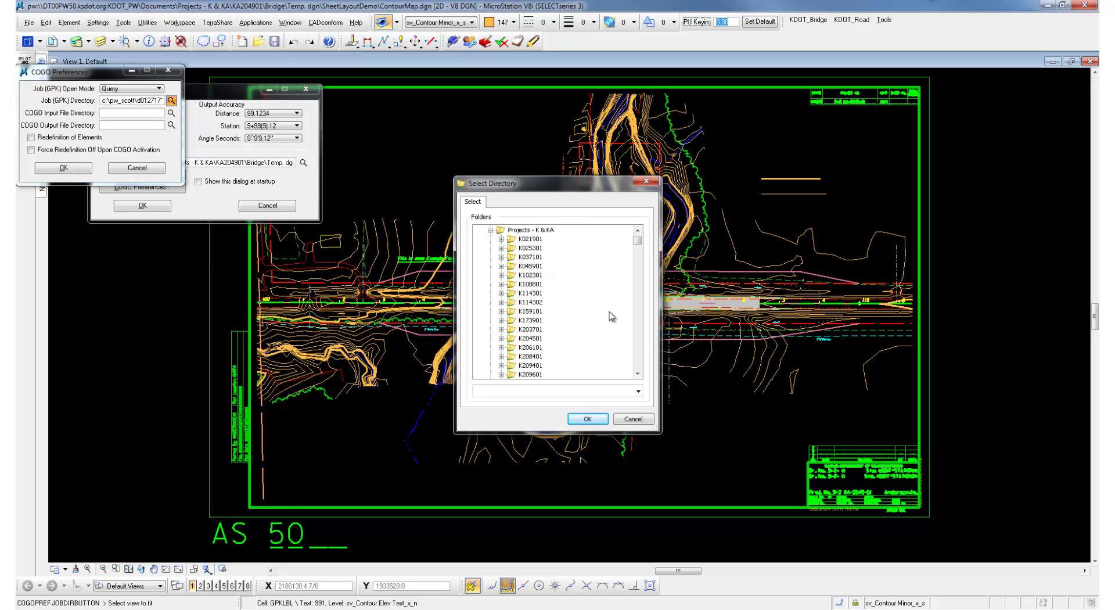
{"action": "left_click_drag", "start_coordinate": [638, 249], "coordinate": [615, 338]}
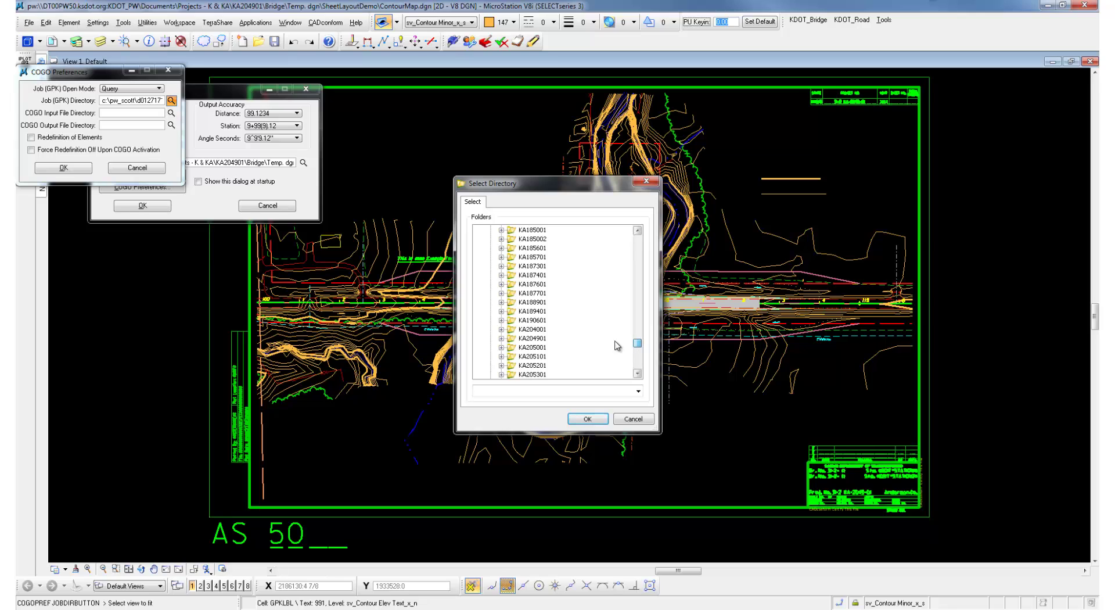
{"action": "left_click", "coordinate": [502, 338]}
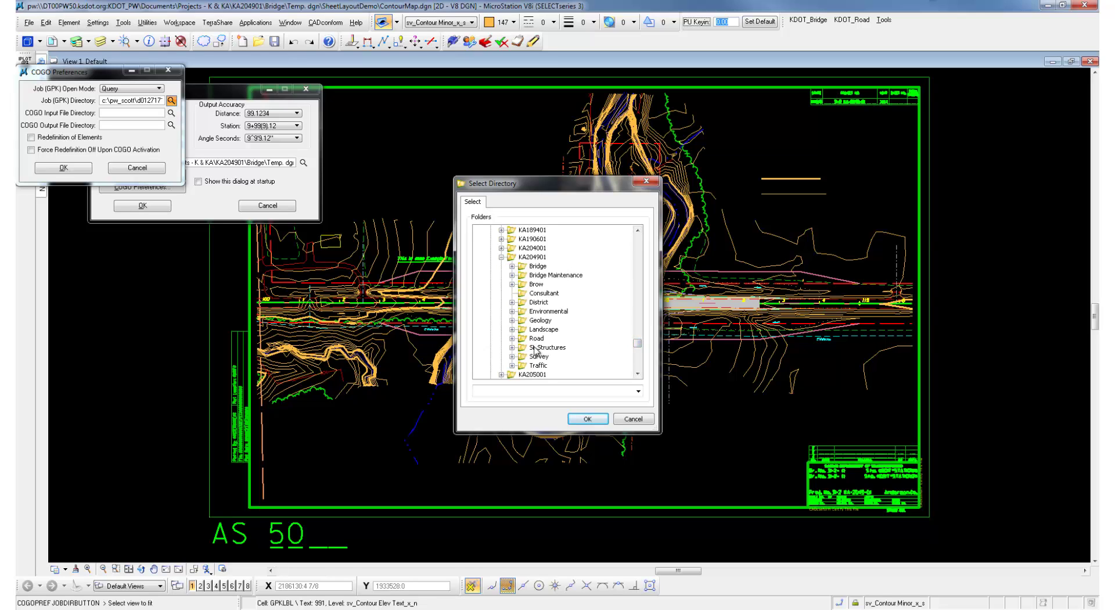
{"action": "left_click", "coordinate": [512, 267]}
{"action": "left_click", "coordinate": [523, 375]}
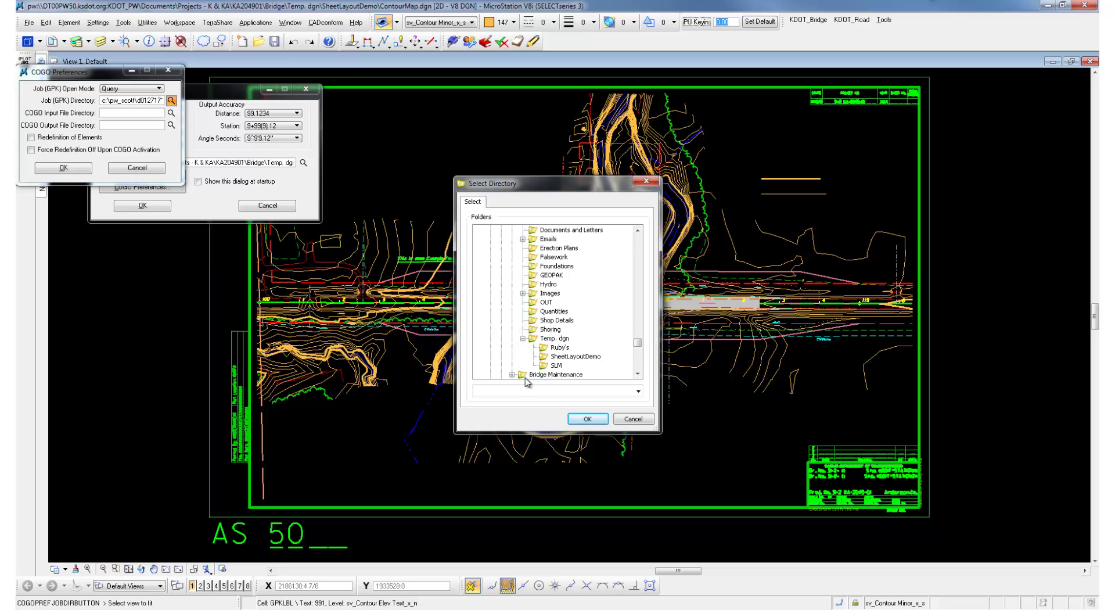
{"action": "left_click", "coordinate": [558, 357]}
{"action": "left_click", "coordinate": [588, 419]}
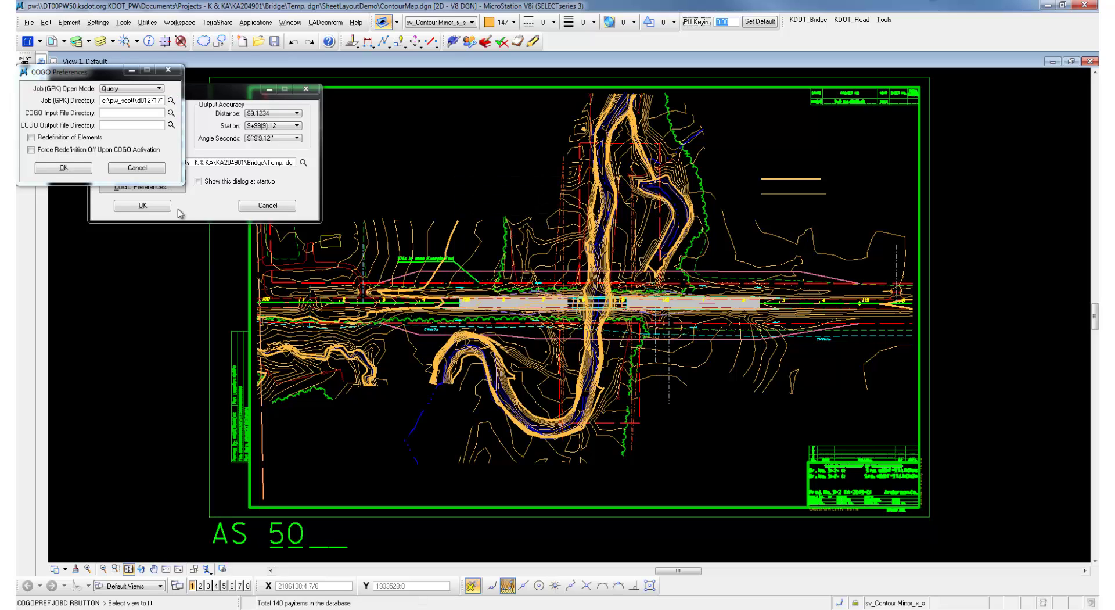
{"action": "left_click", "coordinate": [91, 169]}
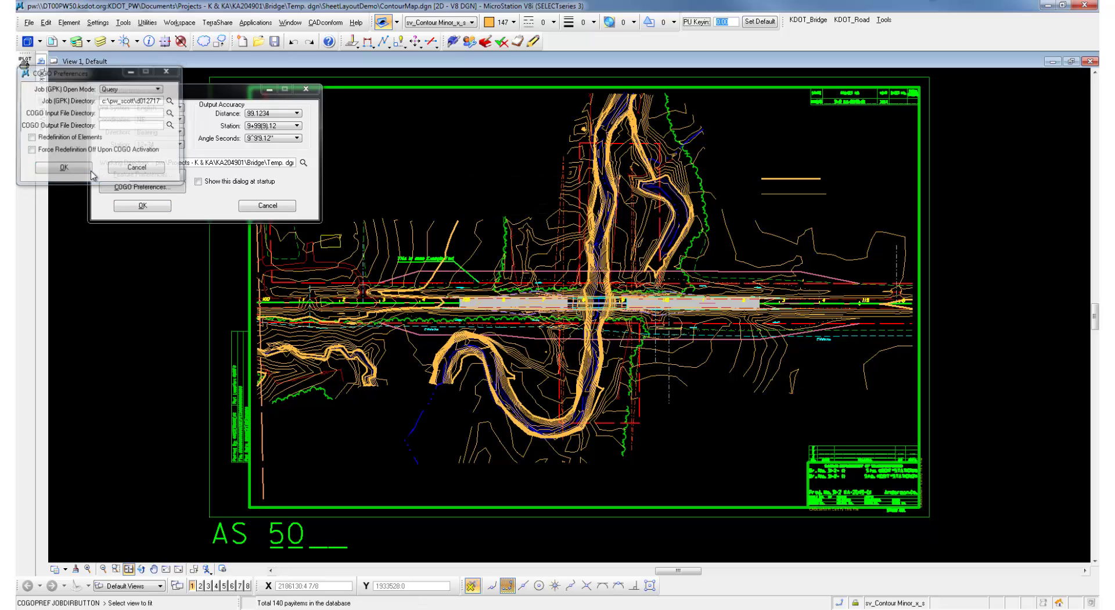
Step: Close User Preferences and launch ROAD > Plans Preparation > Plan View Labeling
{"action": "left_click", "coordinate": [140, 207]}
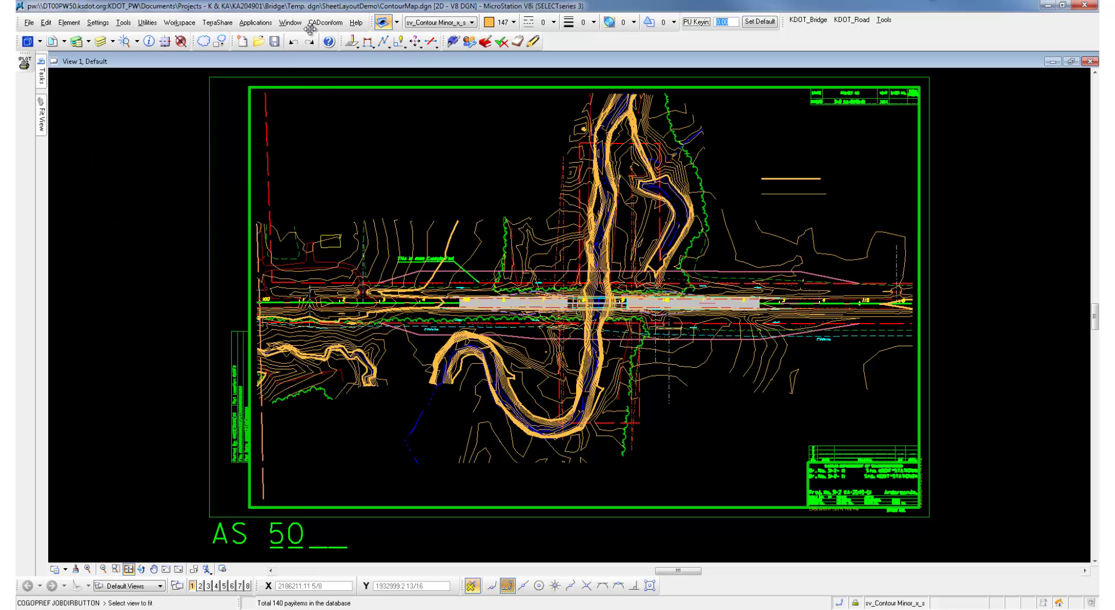
{"action": "left_click", "coordinate": [255, 22]}
{"action": "mouse_move", "coordinate": [259, 34]}
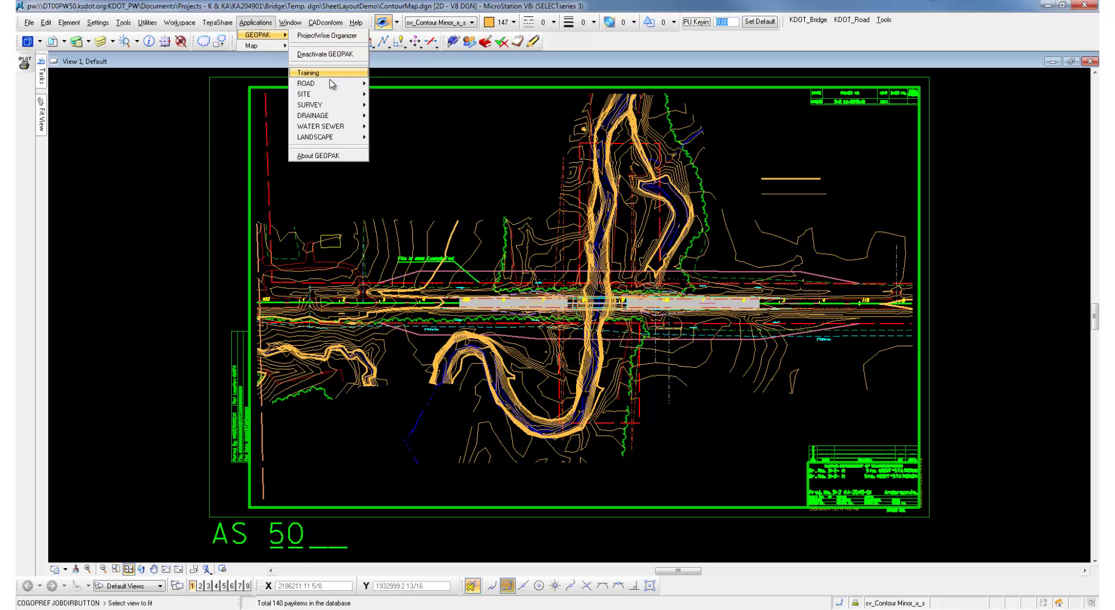
{"action": "mouse_move", "coordinate": [333, 85]}
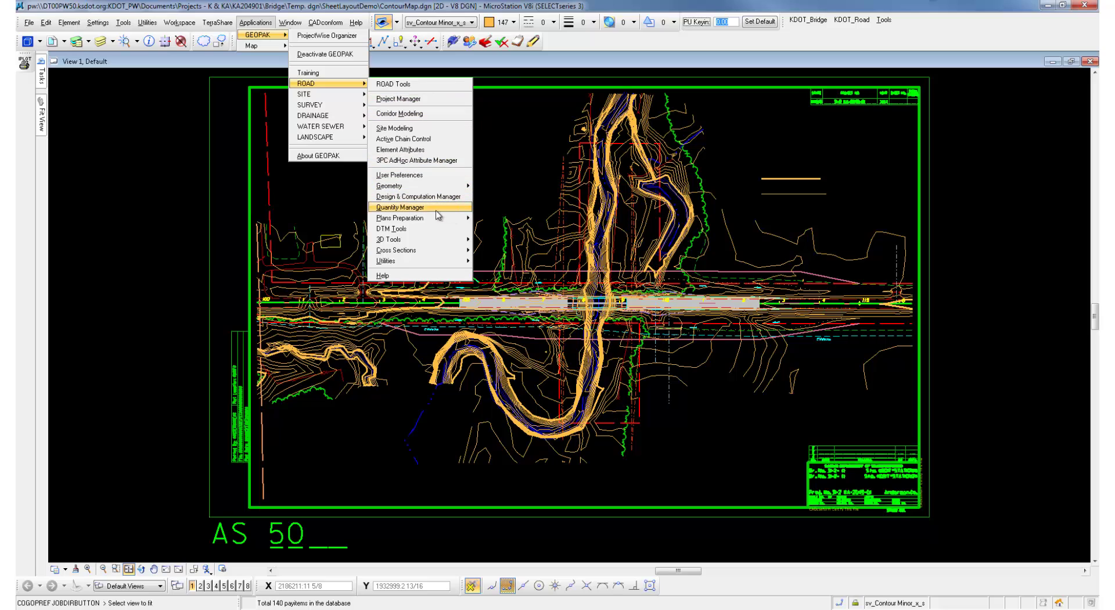
{"action": "mouse_move", "coordinate": [427, 219]}
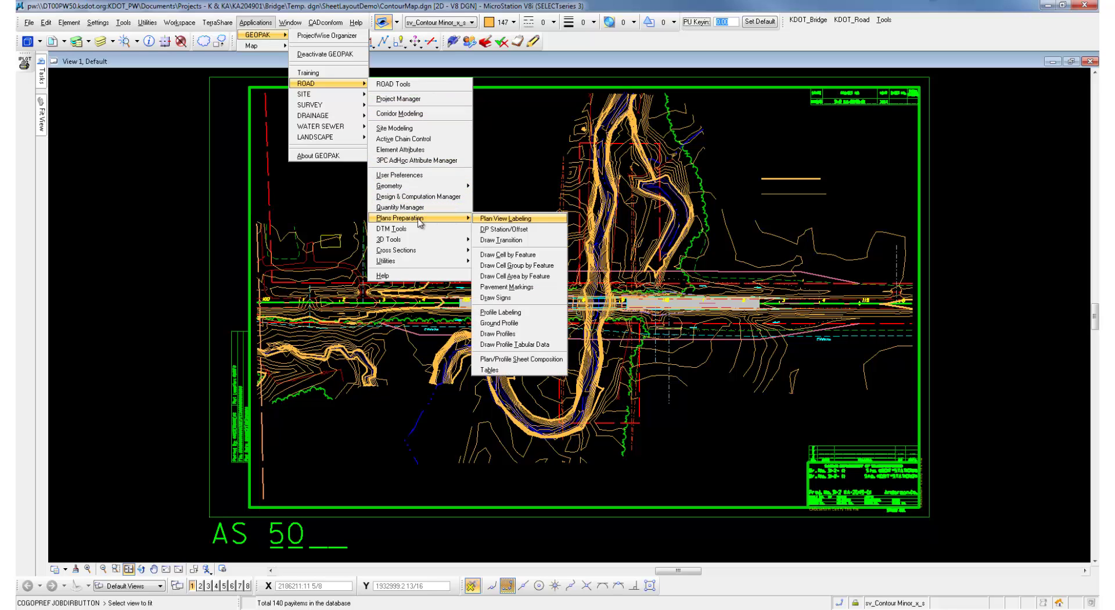
{"action": "left_click", "coordinate": [517, 219]}
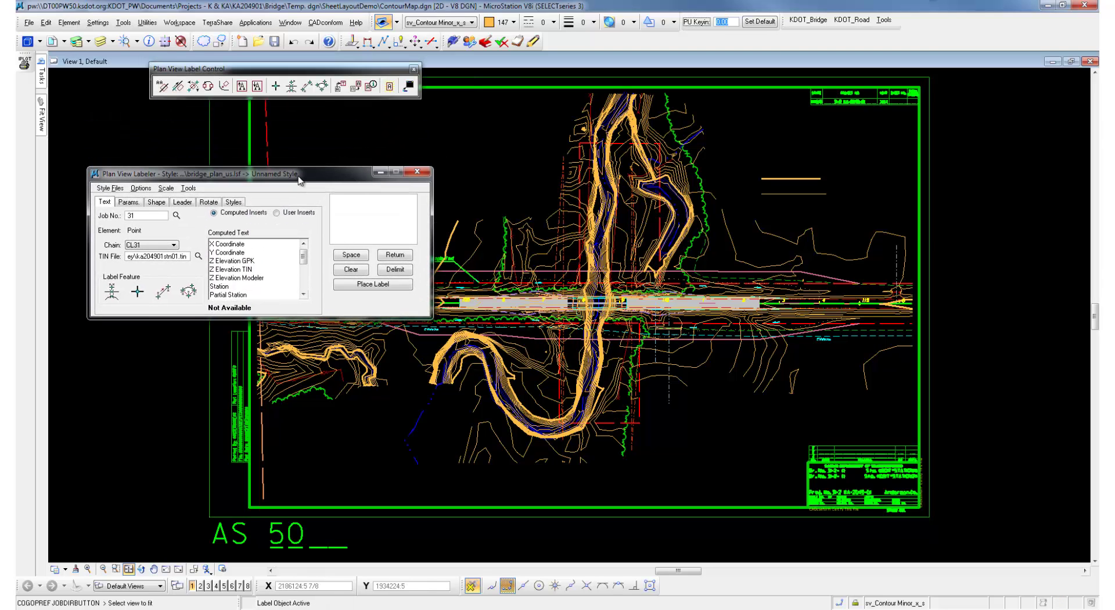
Step: Load GPK job 31 and open ka204901stn01.tin read-only as the labeler's TIN file
{"action": "left_click", "coordinate": [176, 214]}
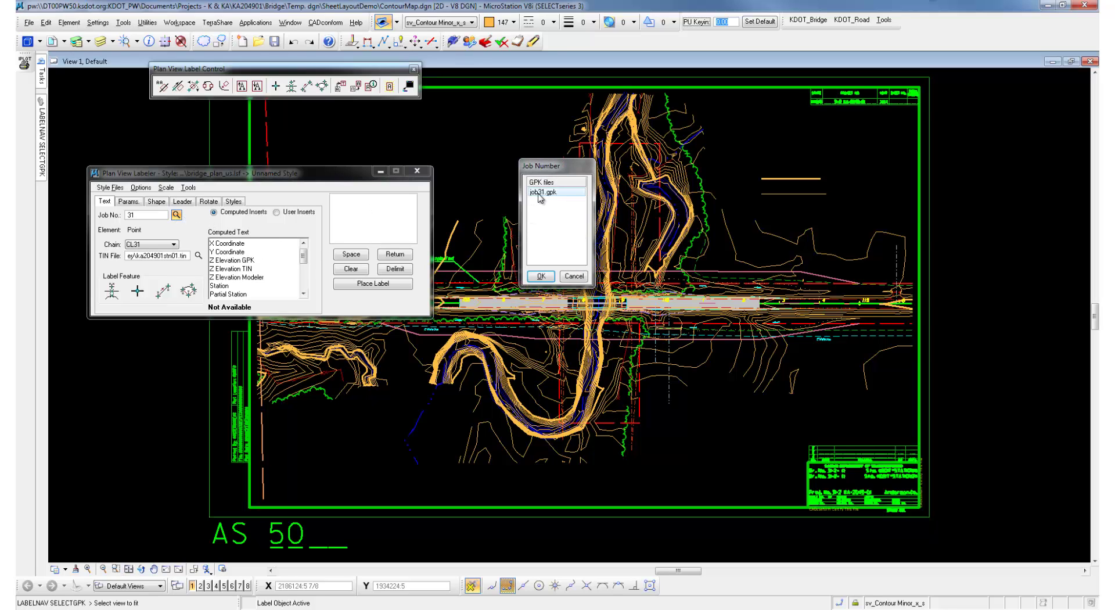
{"action": "left_click", "coordinate": [549, 277]}
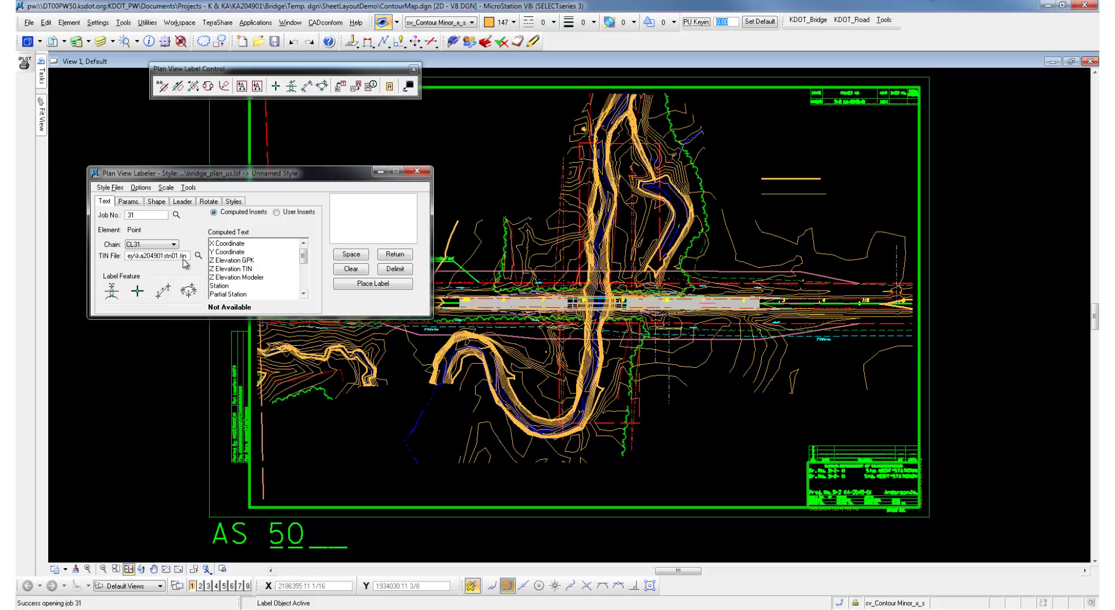
{"action": "left_click", "coordinate": [198, 255]}
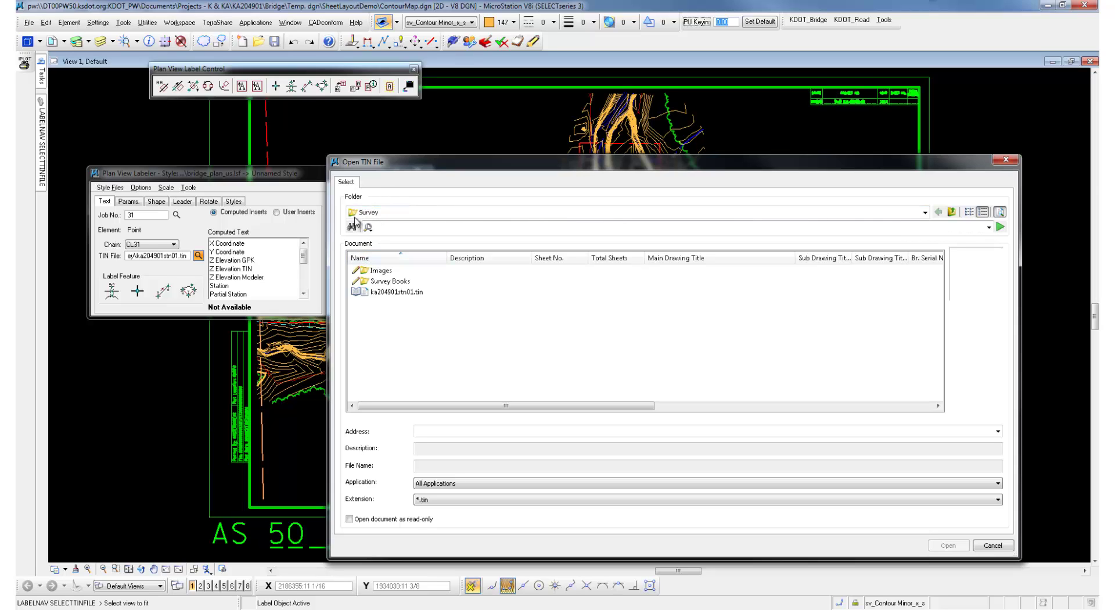
{"action": "left_click", "coordinate": [388, 294]}
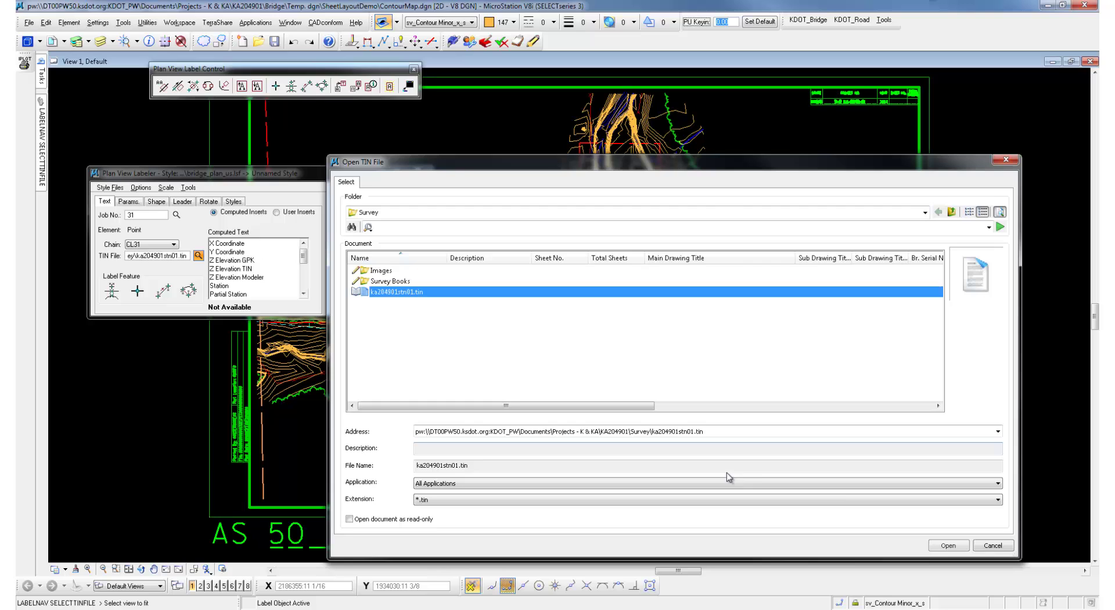
{"action": "left_click", "coordinate": [949, 546]}
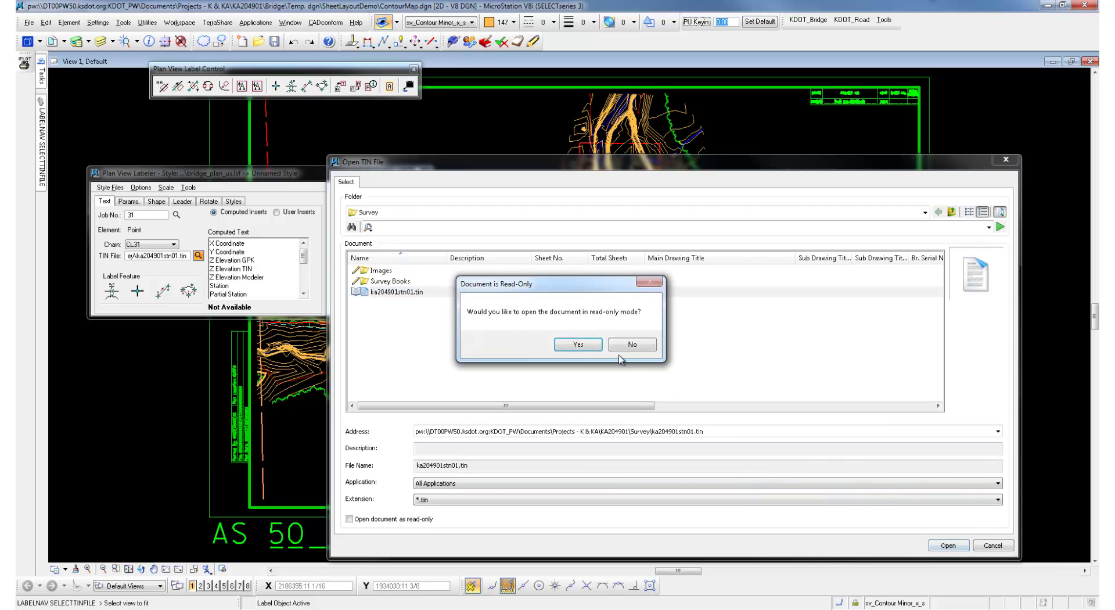
{"action": "left_click", "coordinate": [595, 345]}
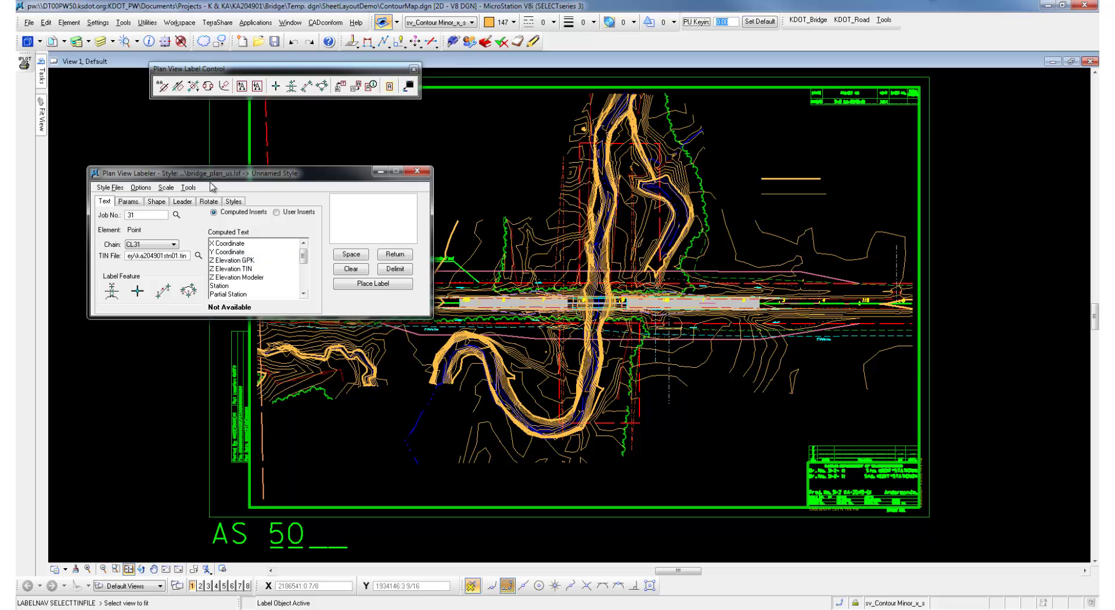
Step: Change the label scale to 50 from the Styles settings
{"action": "left_click", "coordinate": [236, 201]}
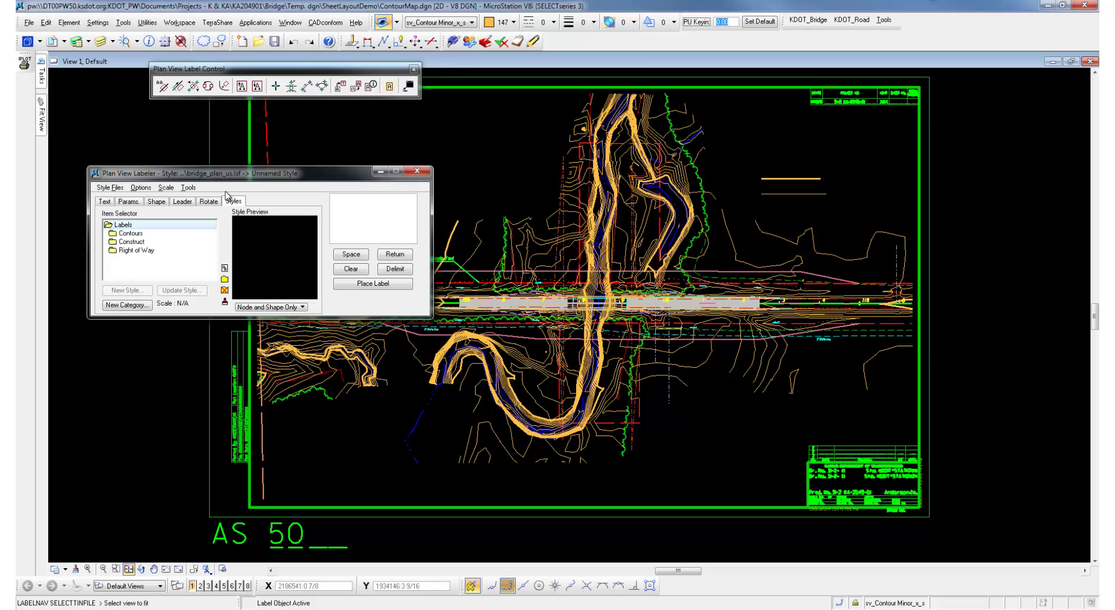
{"action": "left_click", "coordinate": [166, 187]}
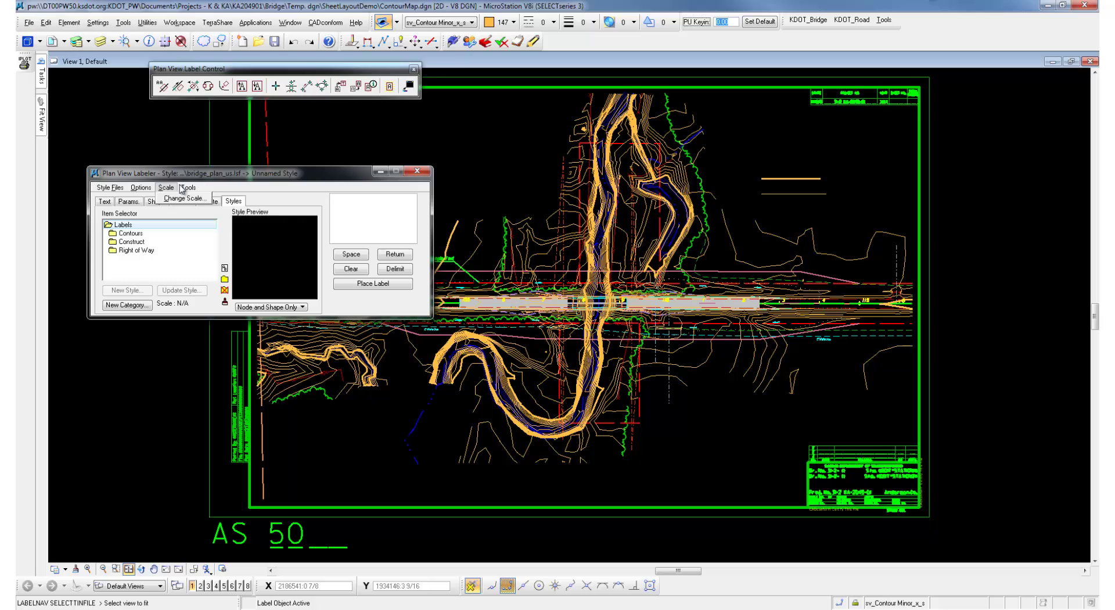
{"action": "left_click", "coordinate": [171, 198]}
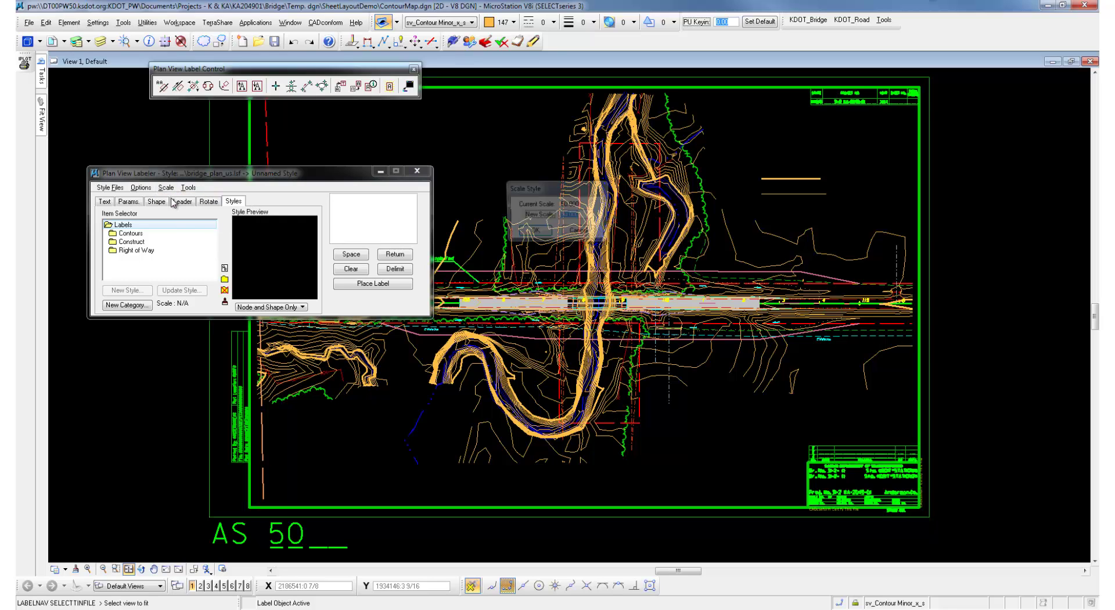
{"action": "left_click_drag", "start_coordinate": [581, 216], "coordinate": [561, 217]}
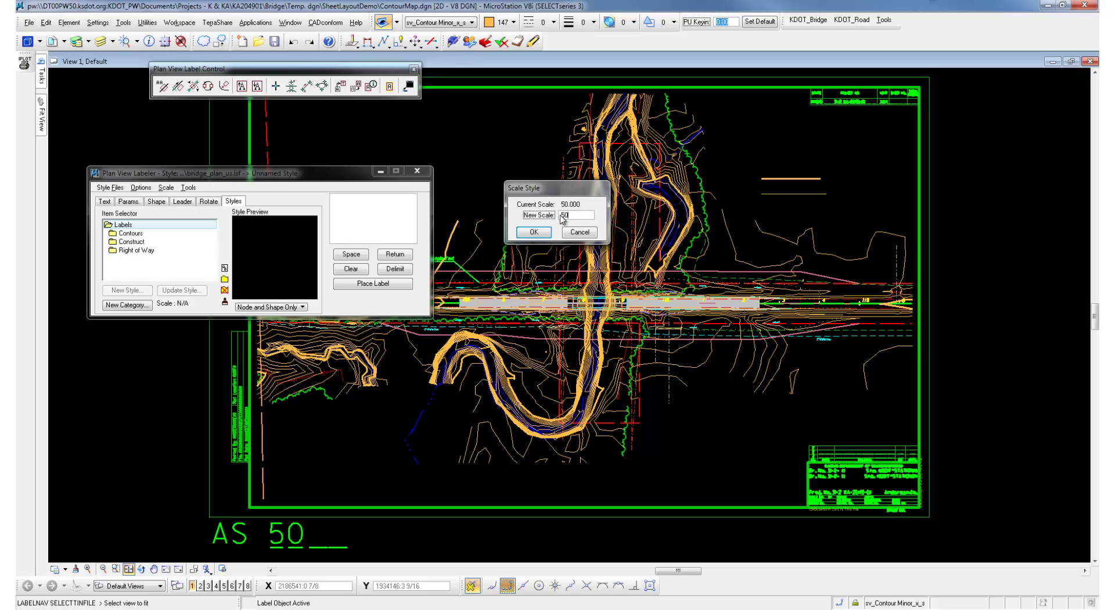
{"action": "left_click", "coordinate": [534, 232]}
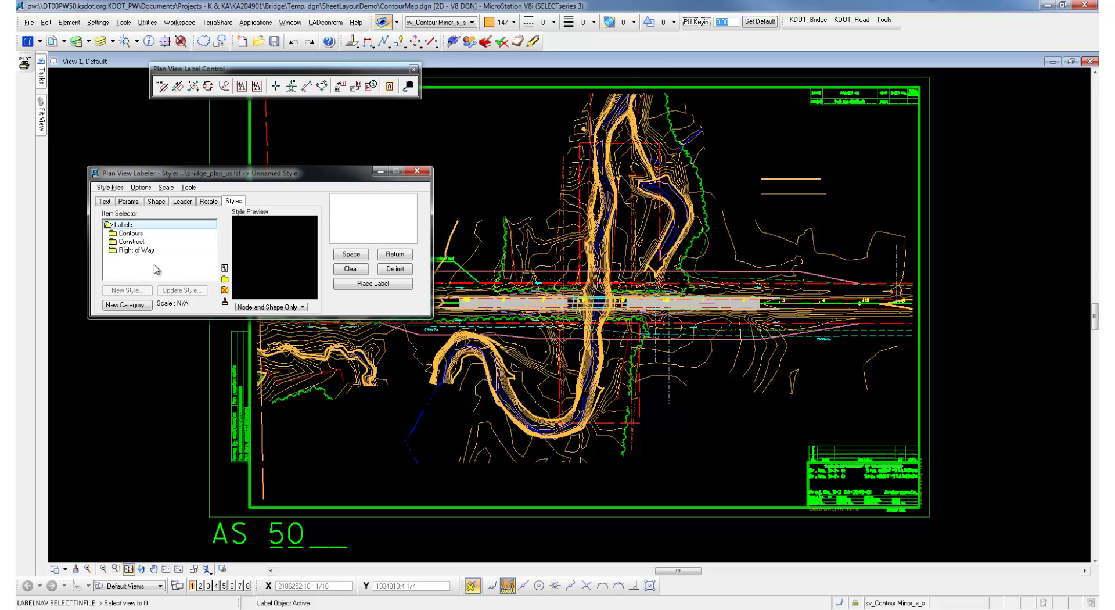
Step: Activate the Contour label style from the Contours category
{"action": "left_click", "coordinate": [120, 233]}
{"action": "double_click", "coordinate": [119, 235]}
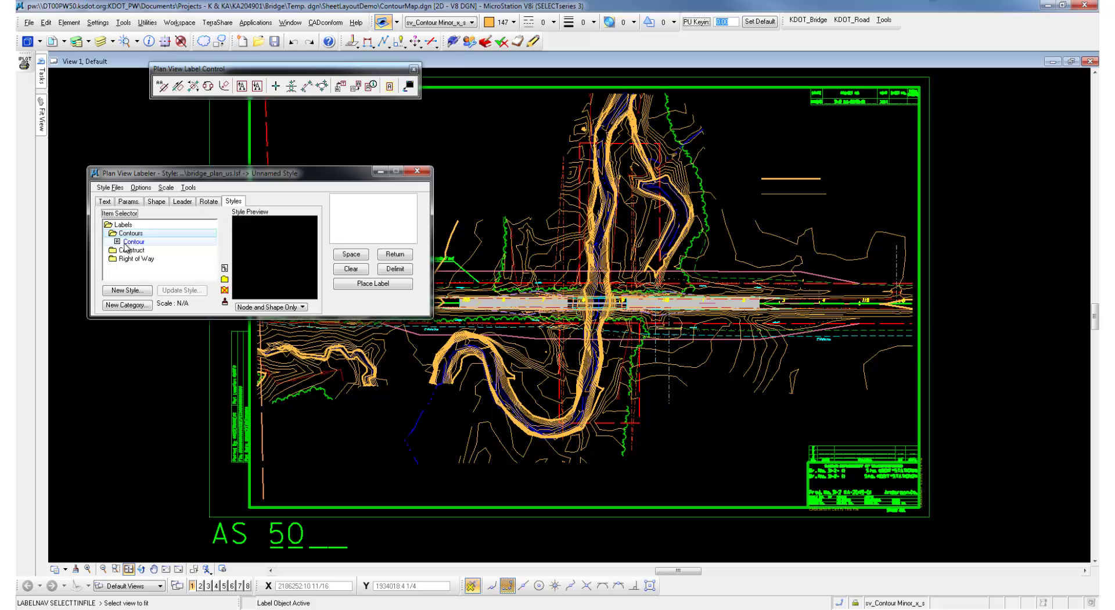
{"action": "left_click", "coordinate": [144, 242]}
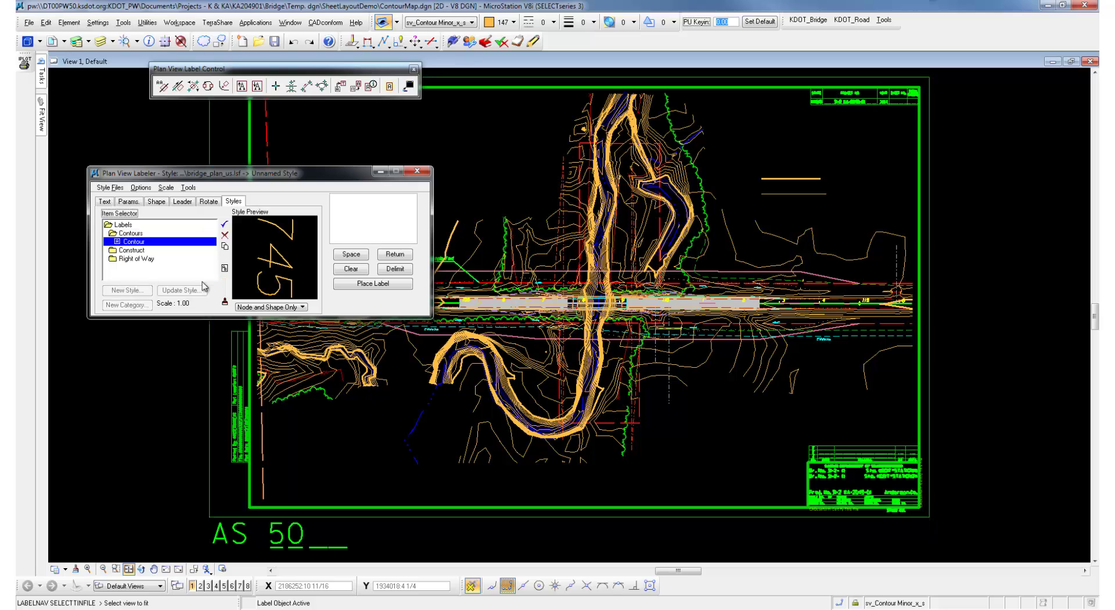
{"action": "left_click", "coordinate": [145, 244]}
{"action": "left_click", "coordinate": [112, 201]}
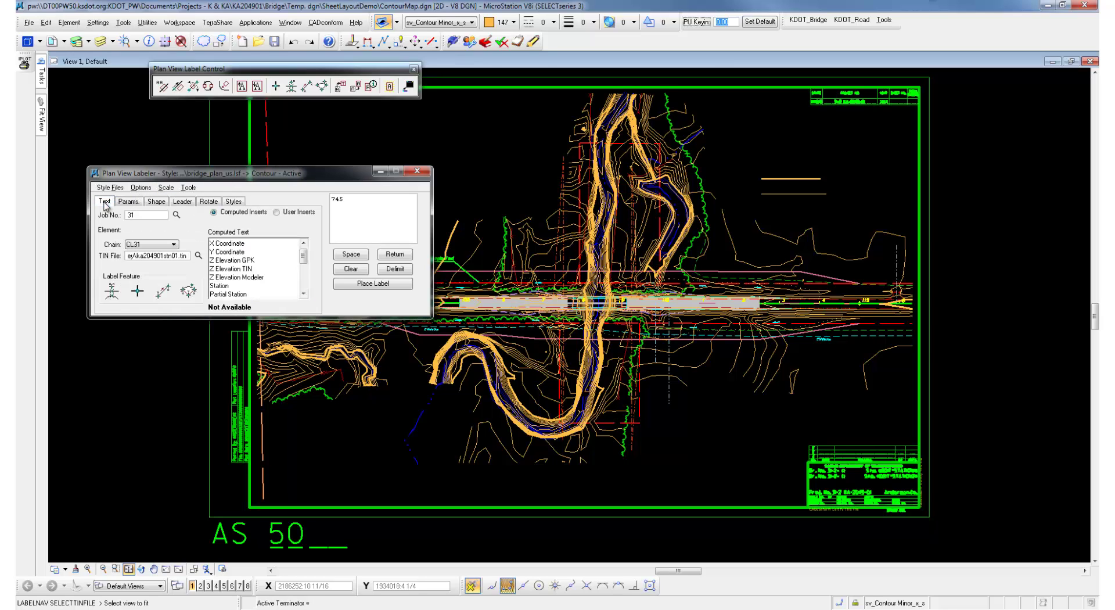
Step: Pick a data point on the contour near the blue wedge so the label reads 990
{"action": "left_click", "coordinate": [140, 293]}
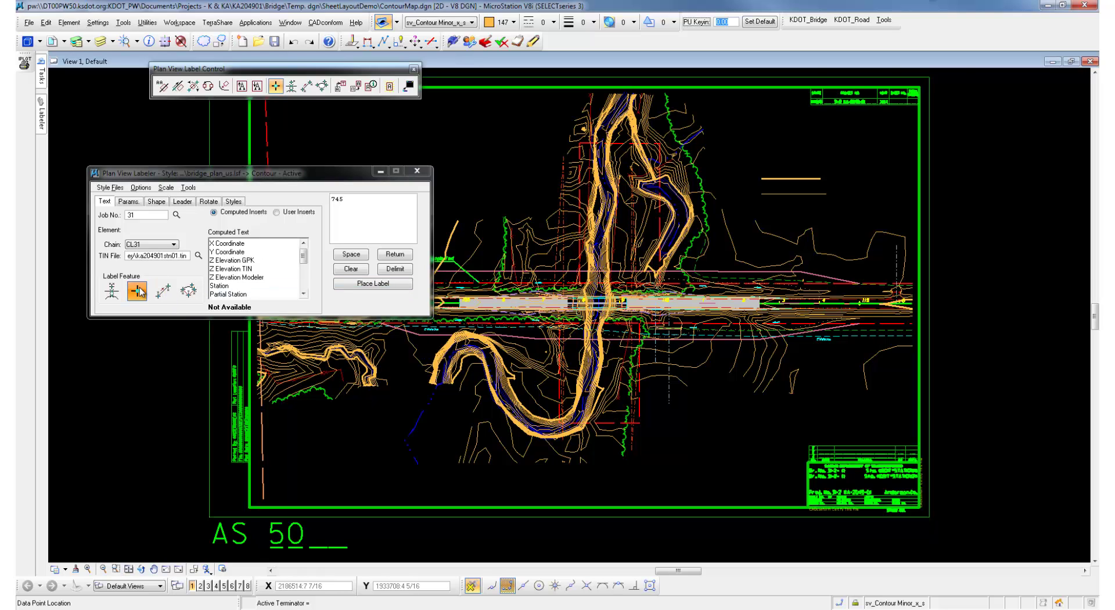
{"action": "scroll", "coordinate": [433, 383], "scroll_direction": "up", "scroll_amount": 5}
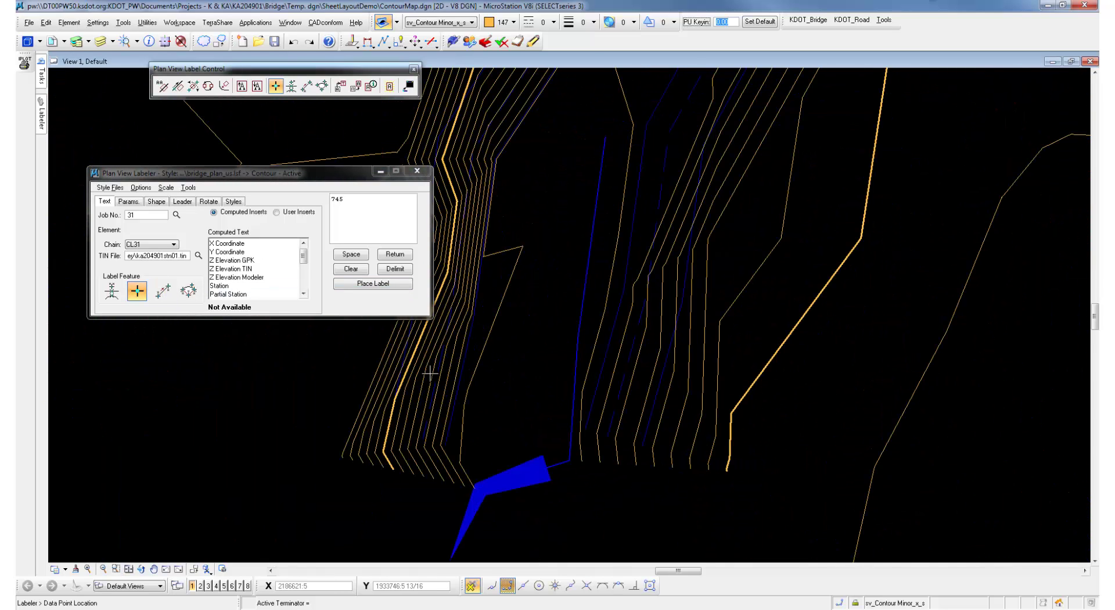
{"action": "left_click", "coordinate": [393, 469]}
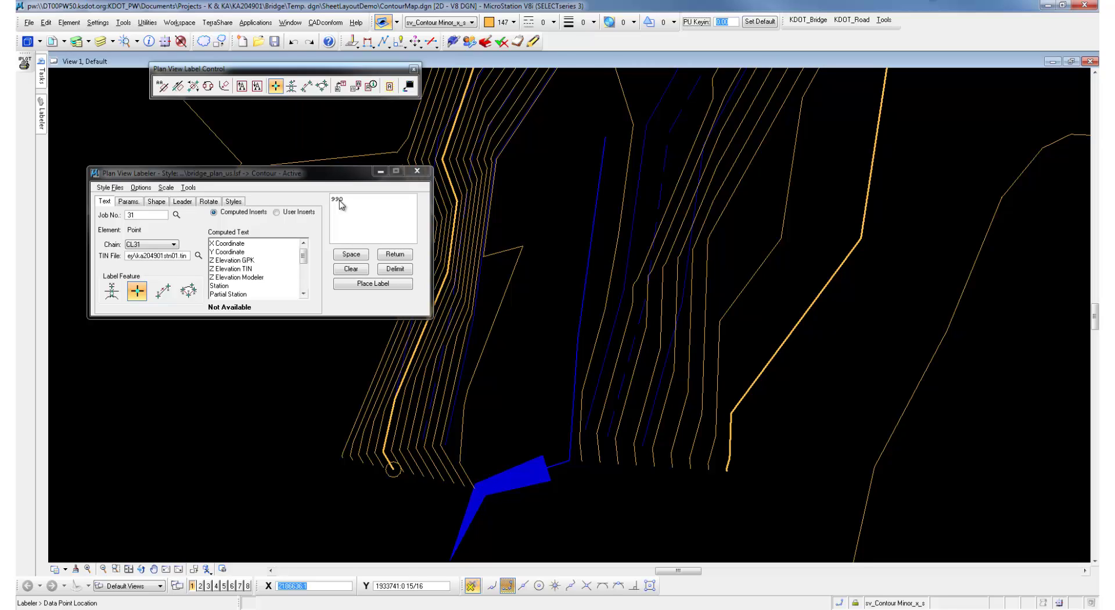
Step: Step through the Shape and Leader settings to the Rotate settings
{"action": "left_click", "coordinate": [130, 201]}
{"action": "left_click", "coordinate": [157, 201]}
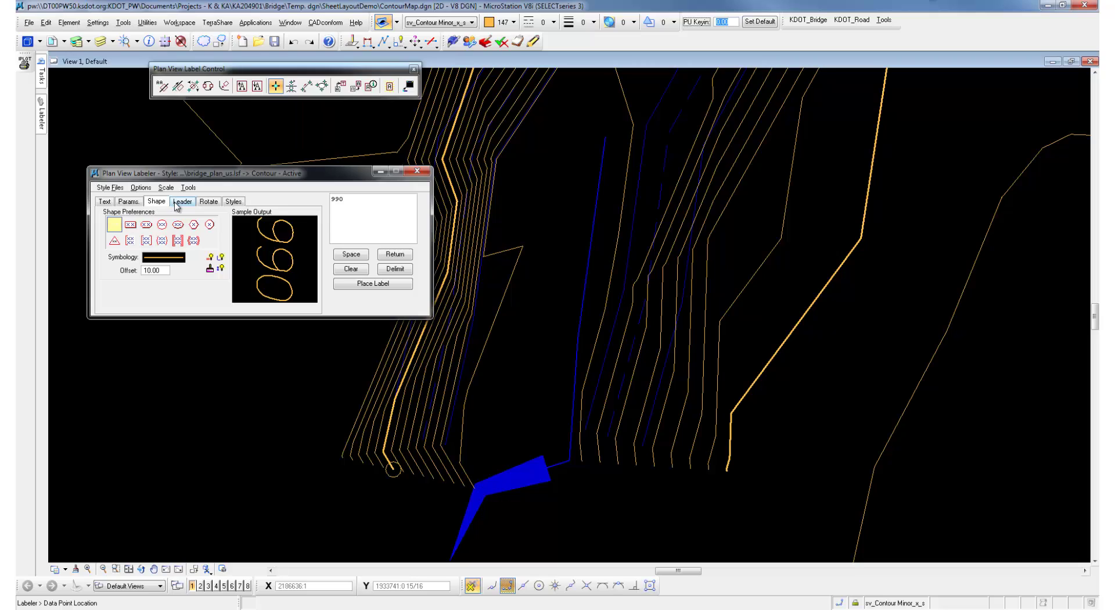
{"action": "left_click", "coordinate": [177, 202]}
{"action": "left_click", "coordinate": [208, 202]}
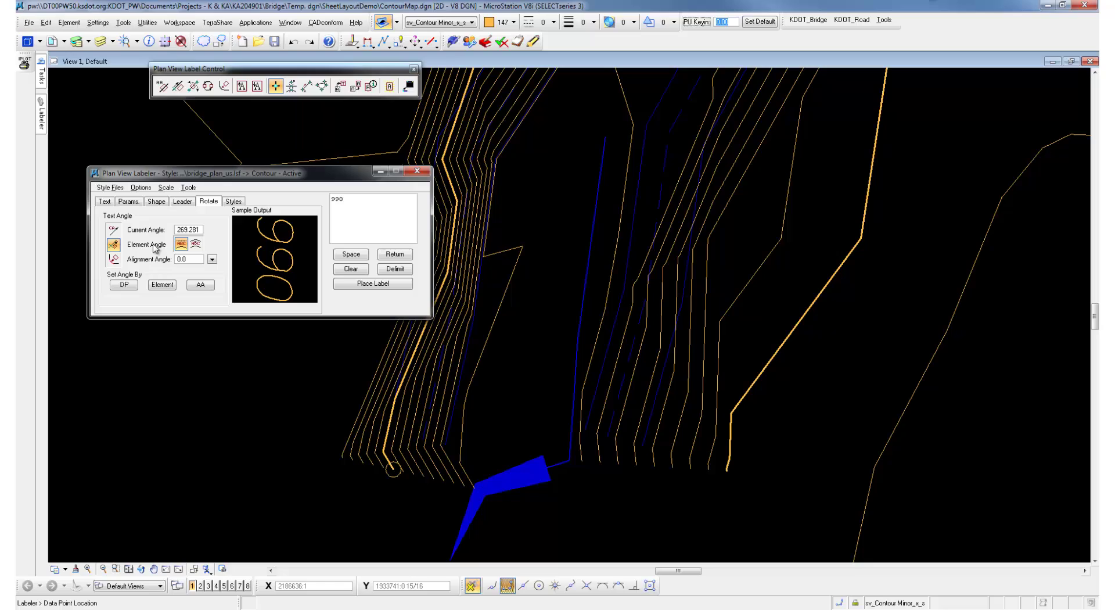
Step: Try label angles: align to the contour, reset to horizontal, then set by two points
{"action": "left_click", "coordinate": [167, 289]}
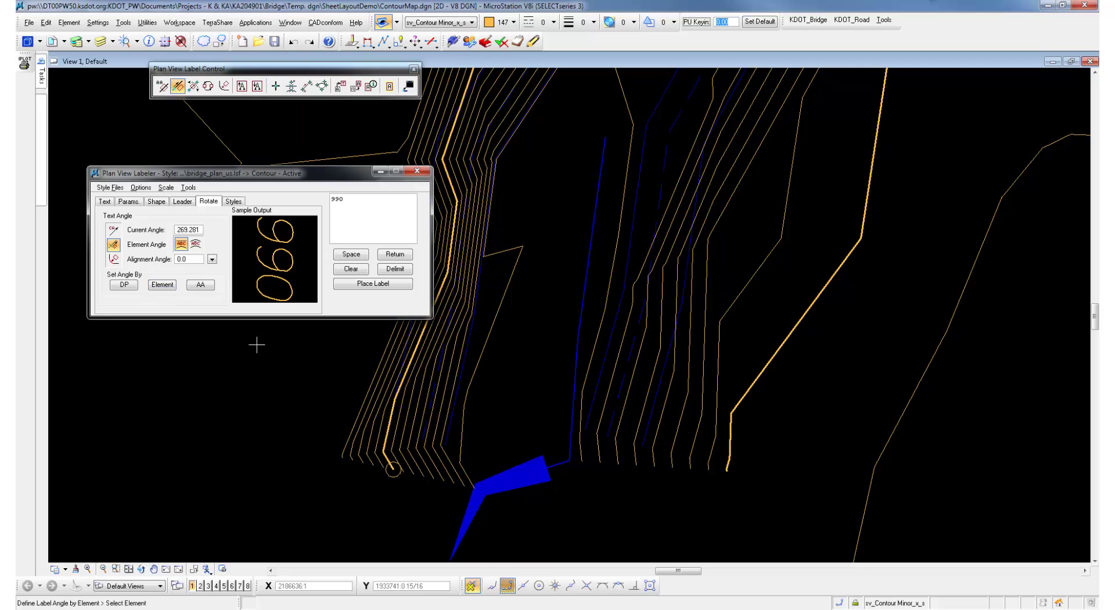
{"action": "left_click", "coordinate": [389, 463]}
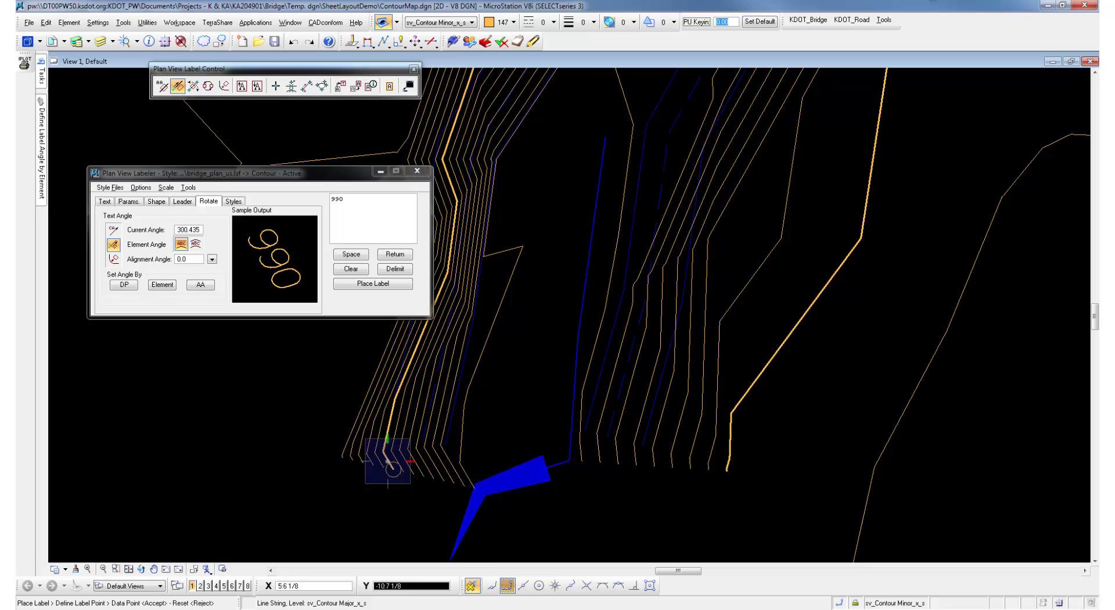
{"action": "left_click", "coordinate": [1095, 561]}
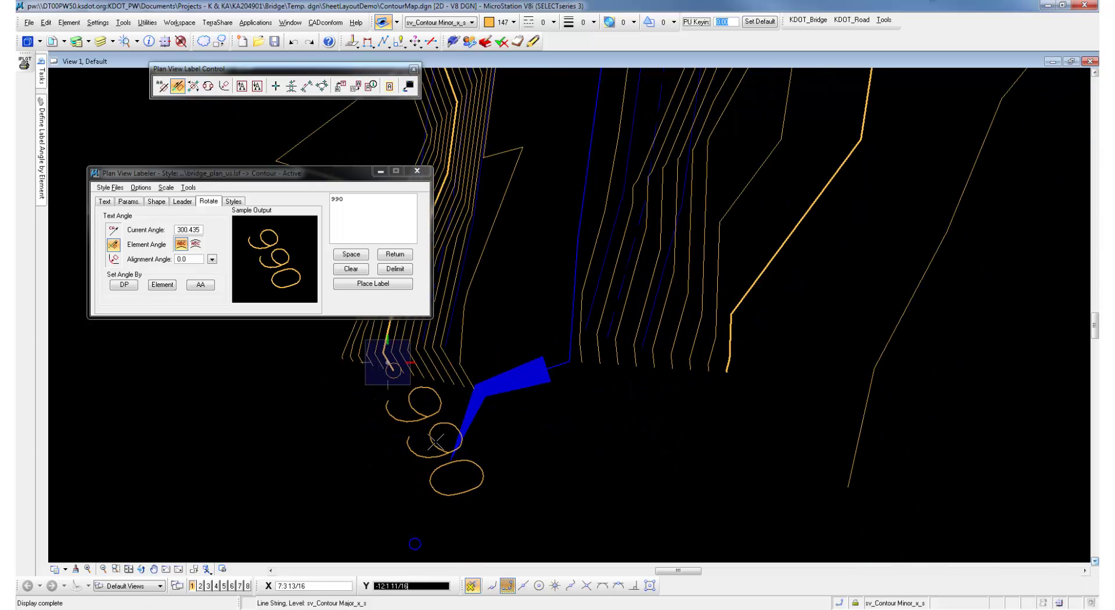
{"action": "left_click", "coordinate": [201, 285]}
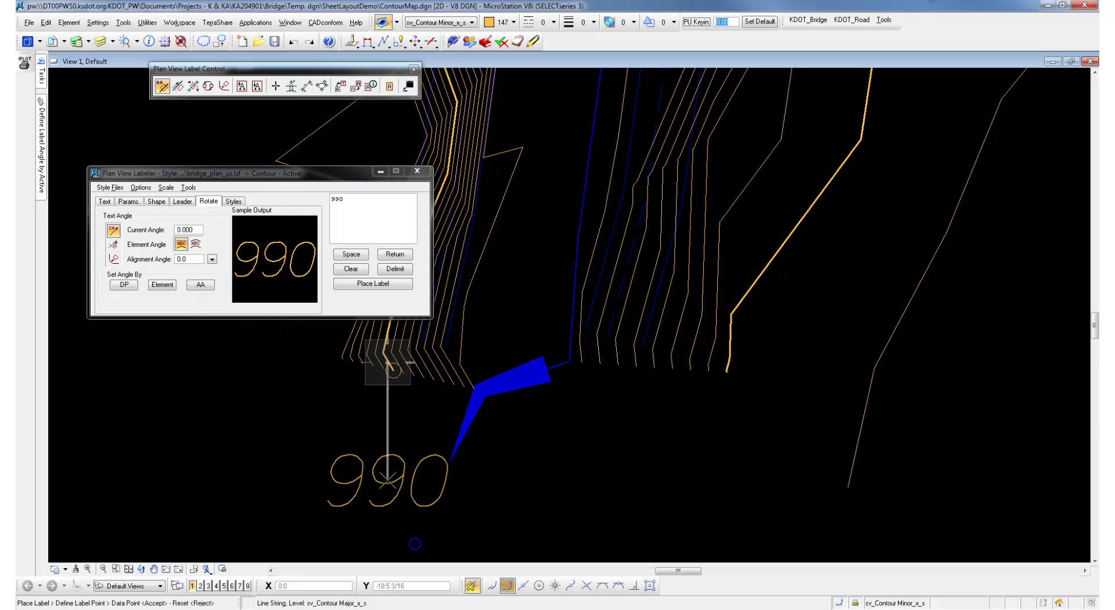
{"action": "left_click", "coordinate": [124, 285]}
{"action": "left_click", "coordinate": [404, 441]}
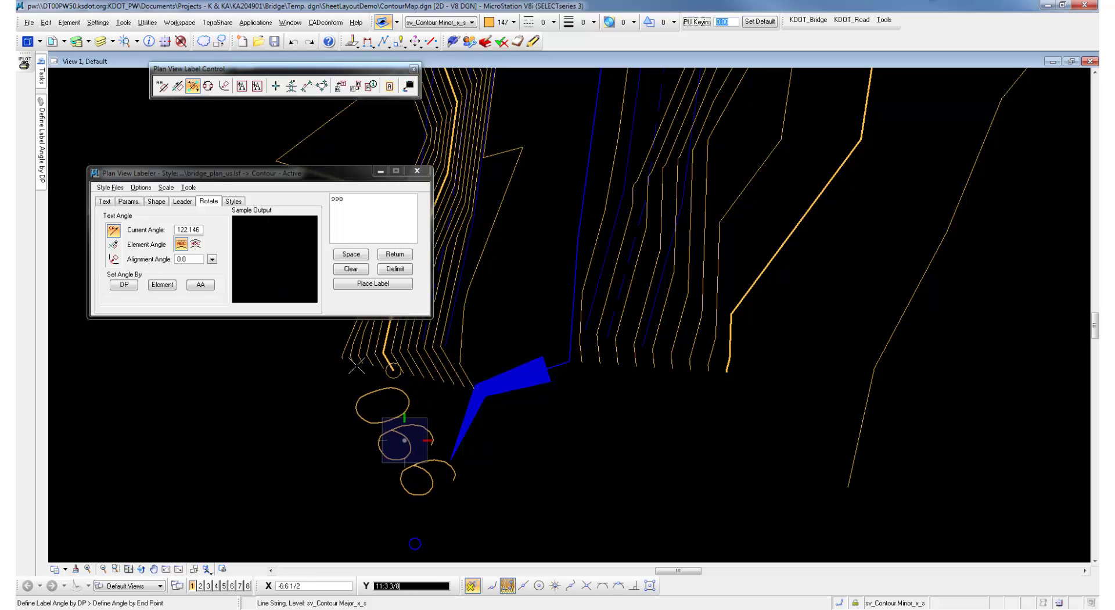
{"action": "left_click", "coordinate": [388, 365]}
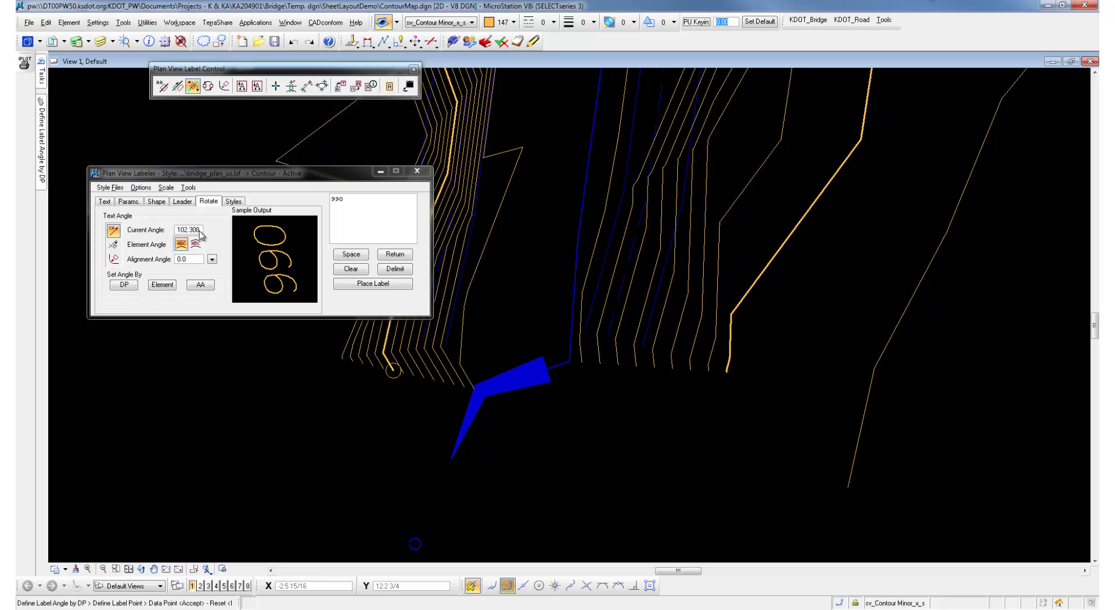
Step: Take the angle from the contour (300.435°) and place the 990 label beside the blue wedge
{"action": "left_click", "coordinate": [174, 286]}
{"action": "left_click", "coordinate": [391, 360]}
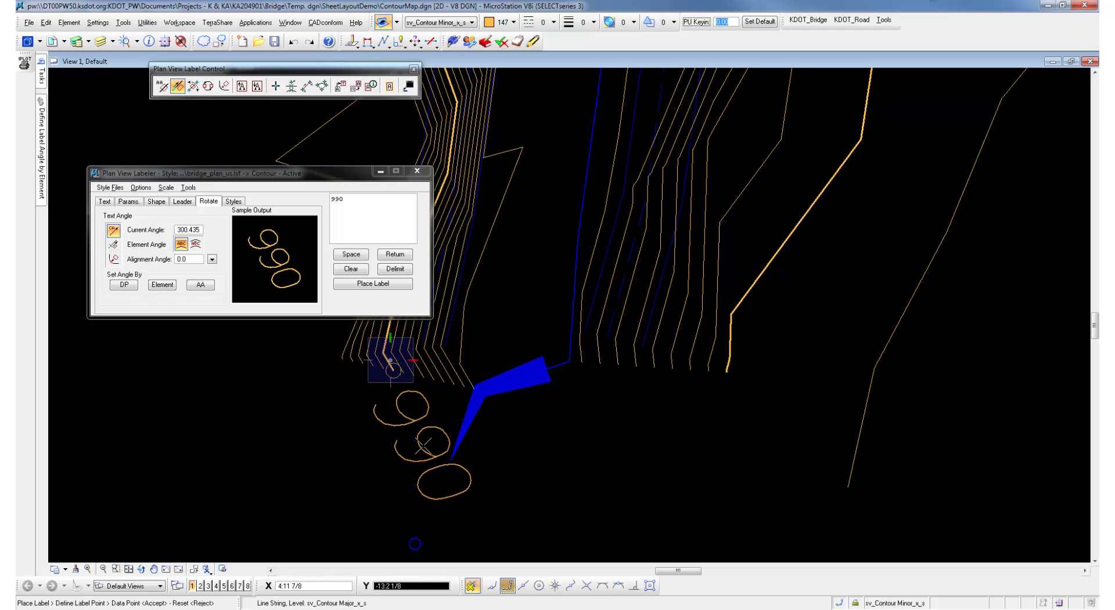
{"action": "left_click", "coordinate": [423, 446]}
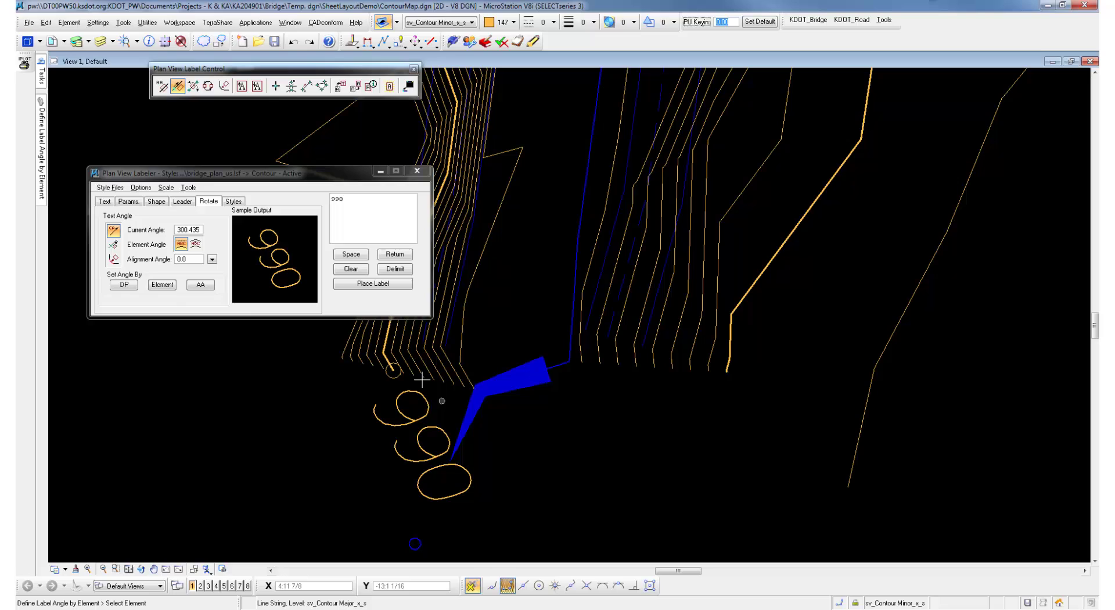
Step: Place a second 990 label on the thick right-hand contour, rotated to follow it
{"action": "left_click", "coordinate": [105, 202]}
{"action": "left_click", "coordinate": [137, 290]}
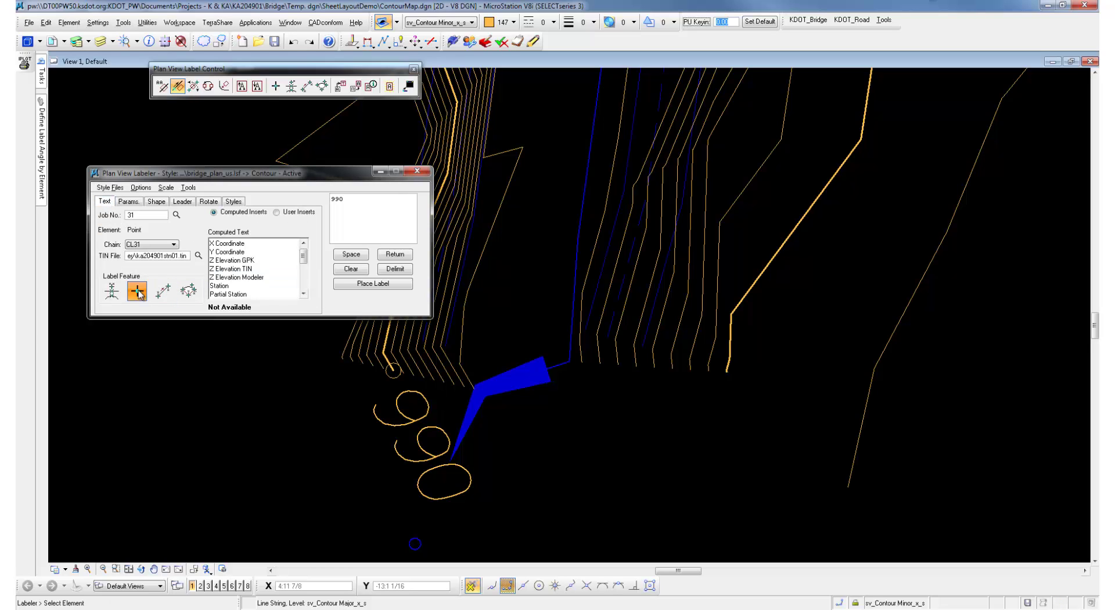
{"action": "left_click", "coordinate": [723, 374]}
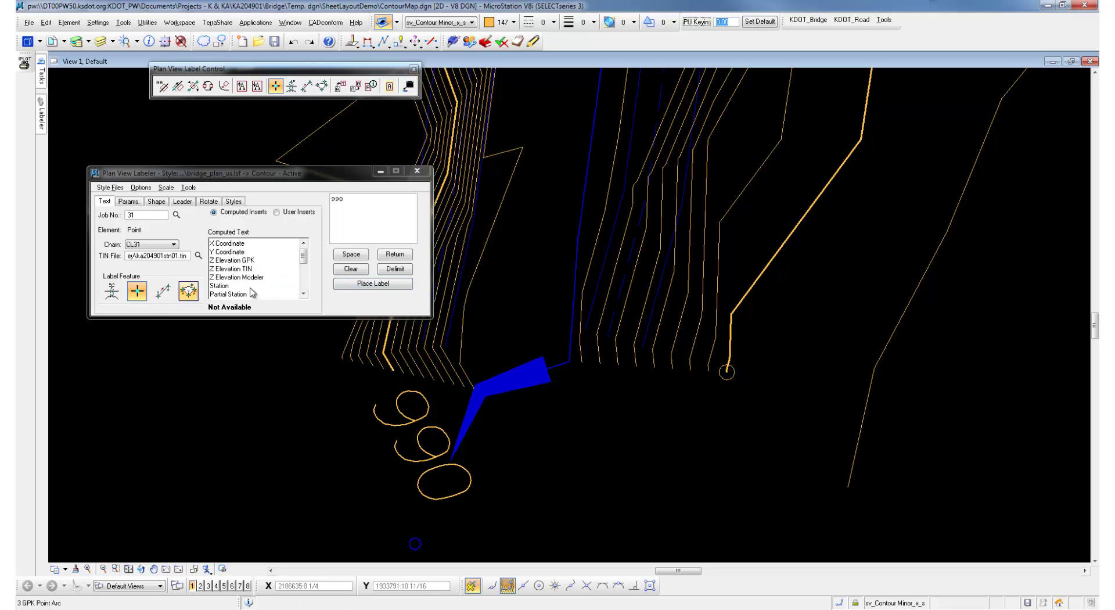
{"action": "left_click", "coordinate": [373, 283]}
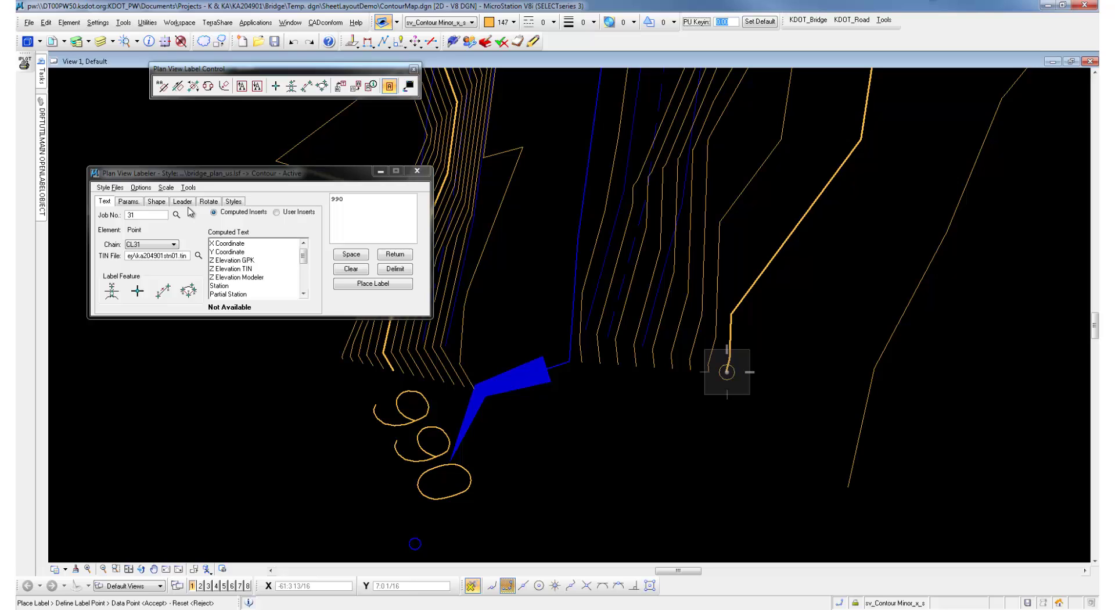
{"action": "left_click", "coordinate": [208, 202]}
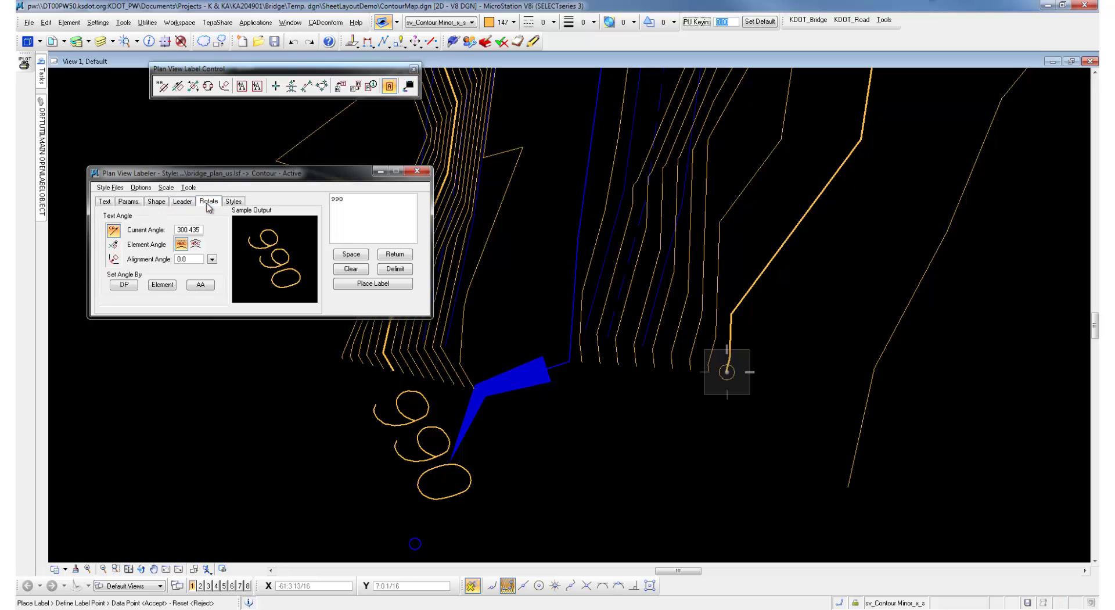
{"action": "left_click", "coordinate": [171, 288]}
{"action": "left_click", "coordinate": [730, 359]}
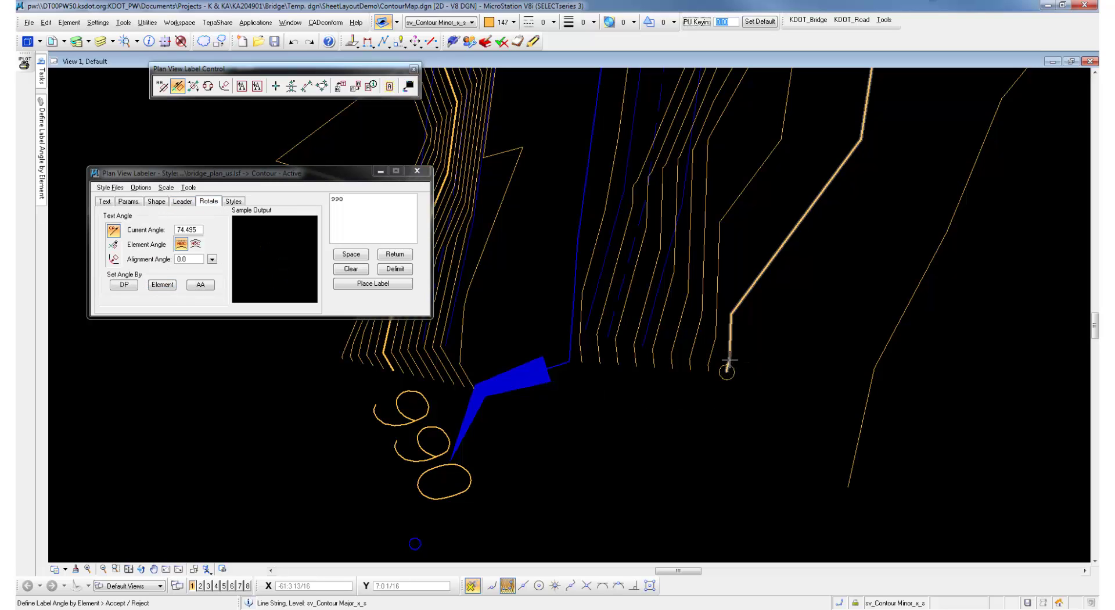
{"action": "left_click", "coordinate": [704, 449]}
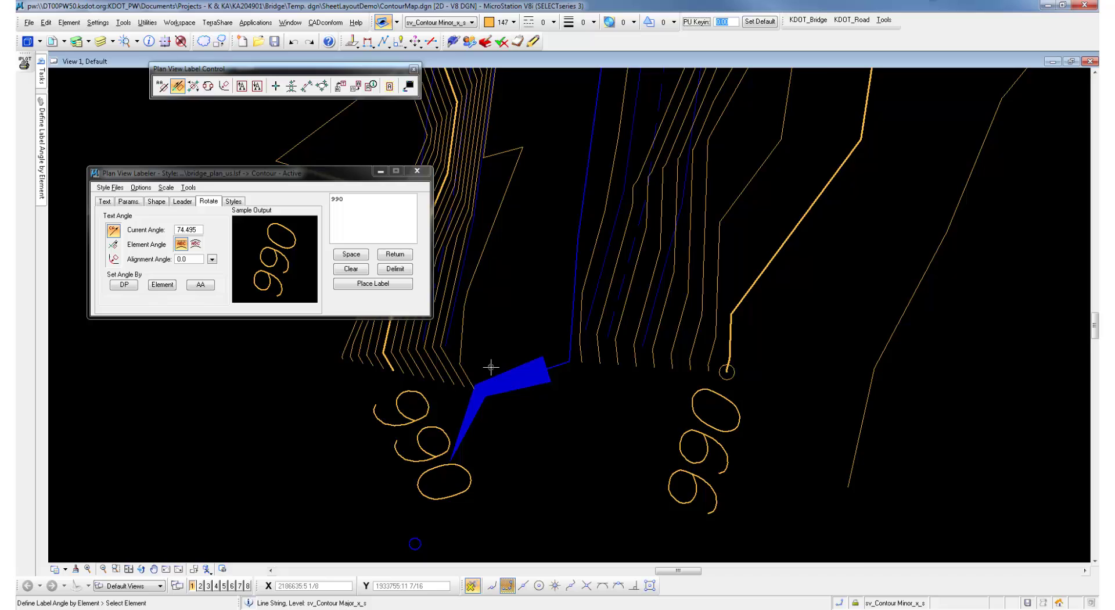
Step: Pick the contour end and place the 991 label rotated along its line at 77.474°
{"action": "scroll", "coordinate": [491, 367], "scroll_direction": "down", "scroll_amount": 2}
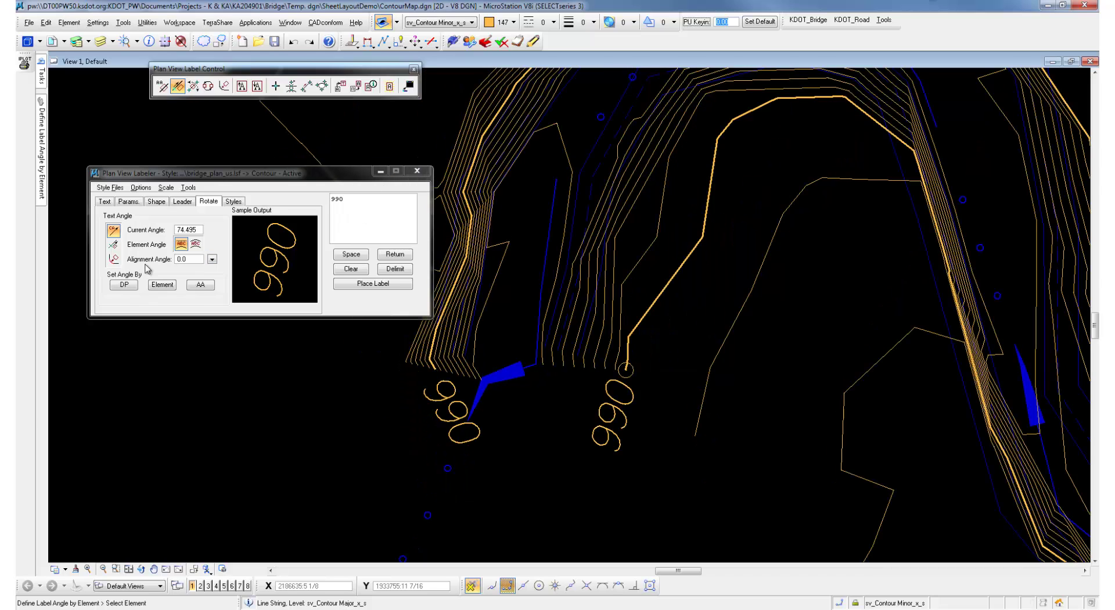
{"action": "left_click", "coordinate": [111, 201]}
{"action": "left_click", "coordinate": [137, 291]}
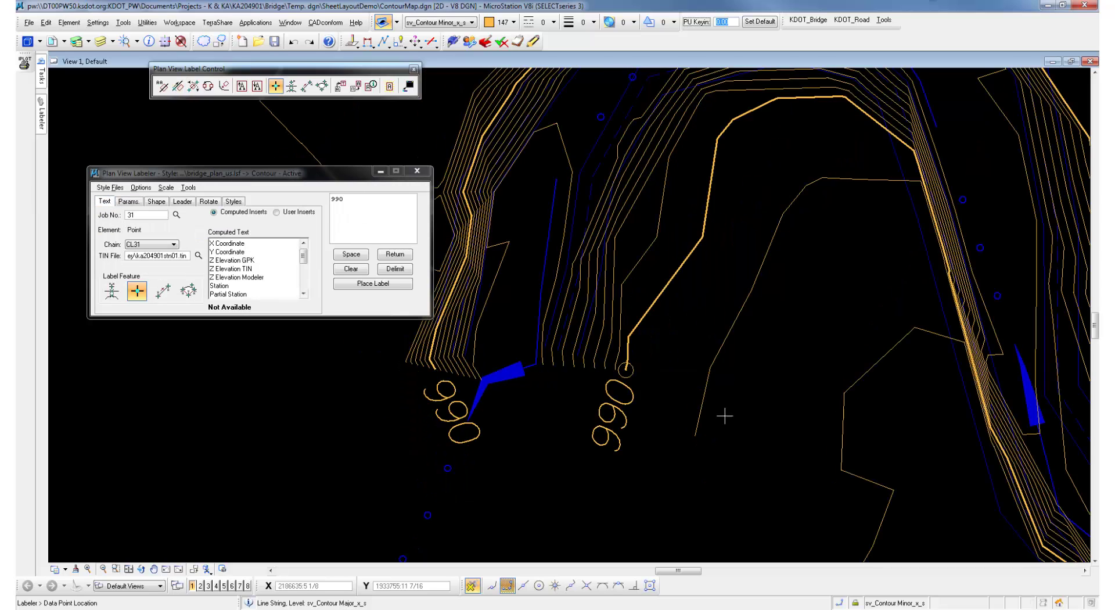
{"action": "left_click", "coordinate": [749, 439]}
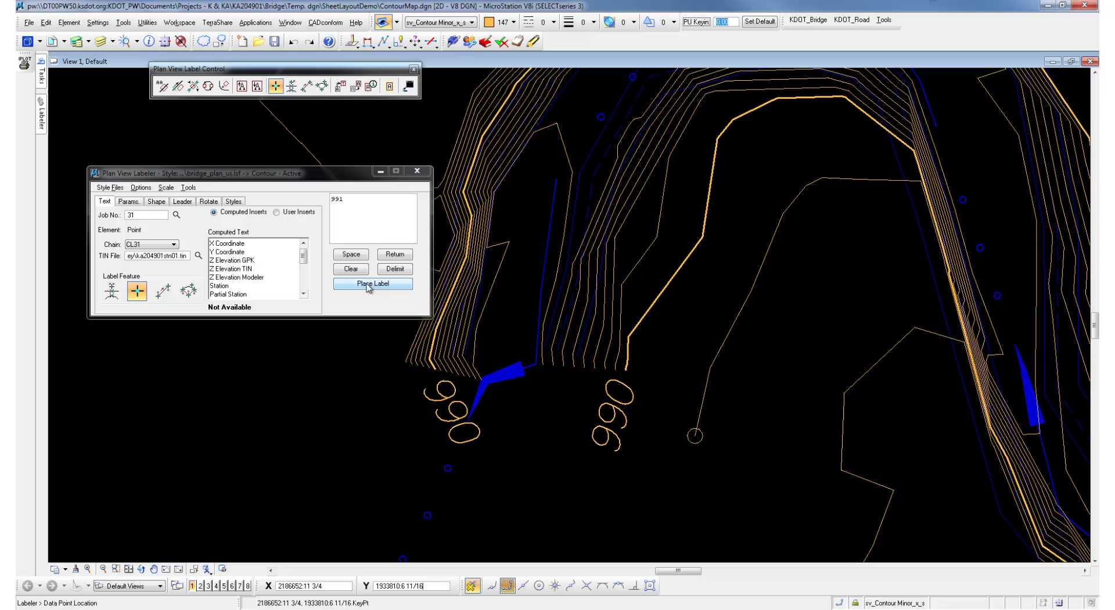
{"action": "left_click", "coordinate": [206, 204]}
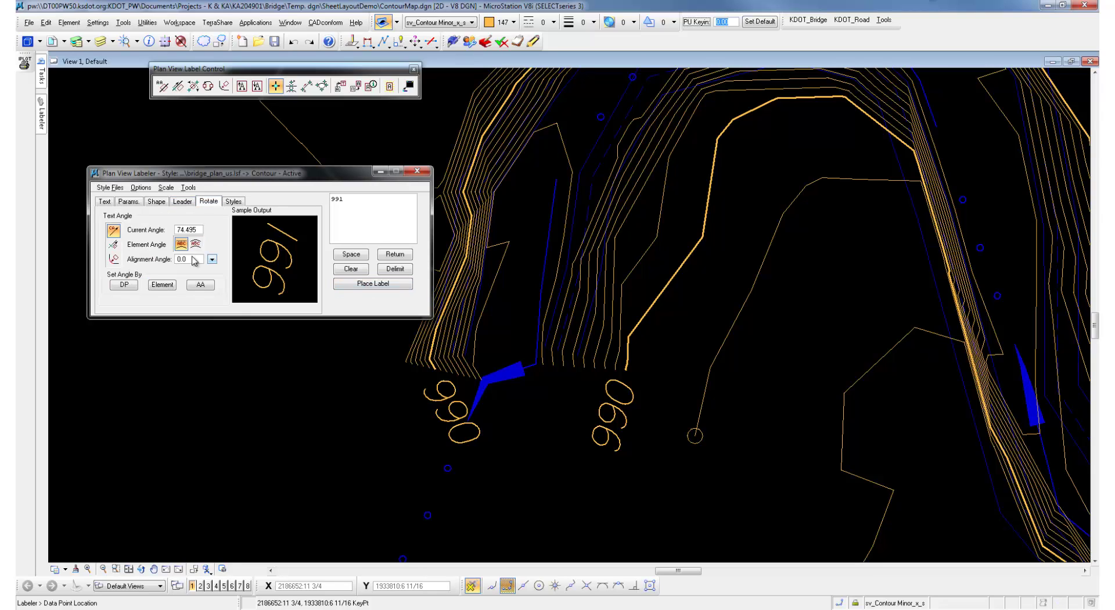
{"action": "left_click", "coordinate": [163, 284]}
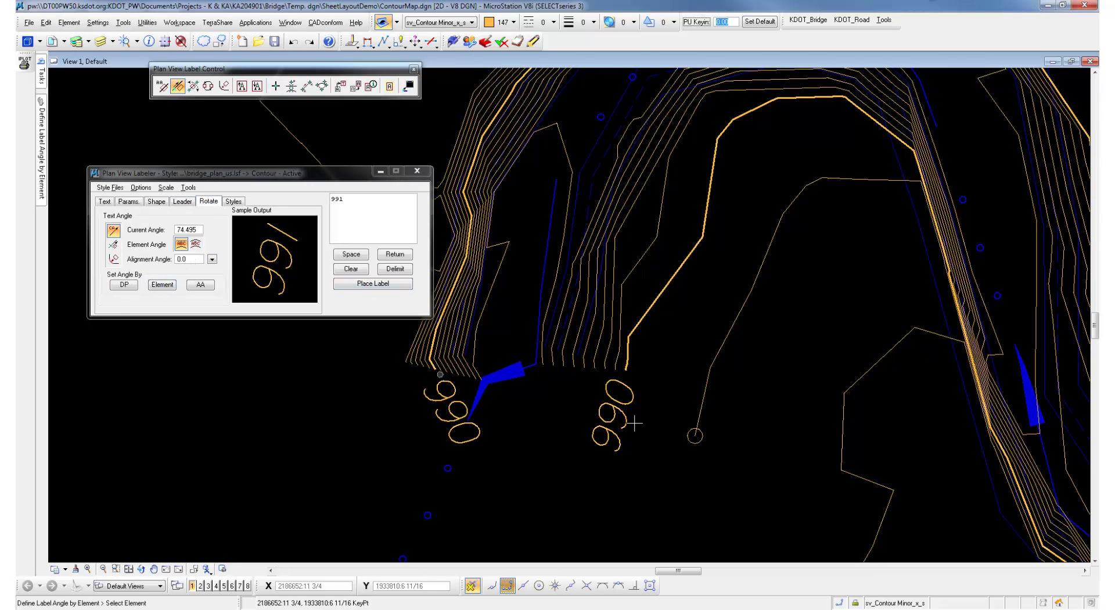
{"action": "left_click", "coordinate": [696, 430]}
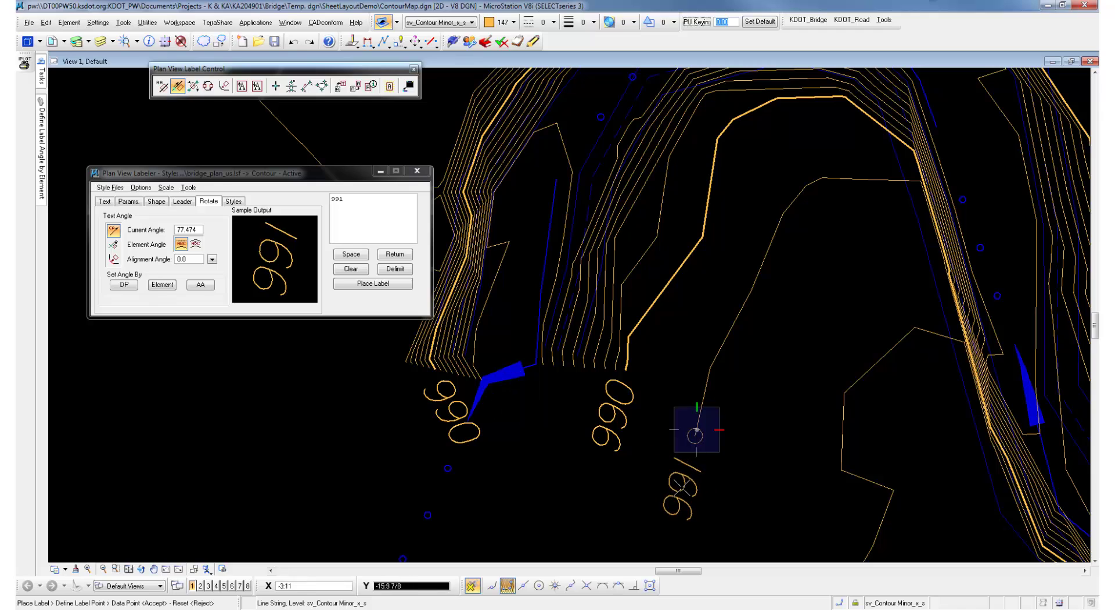
{"action": "left_click", "coordinate": [684, 481]}
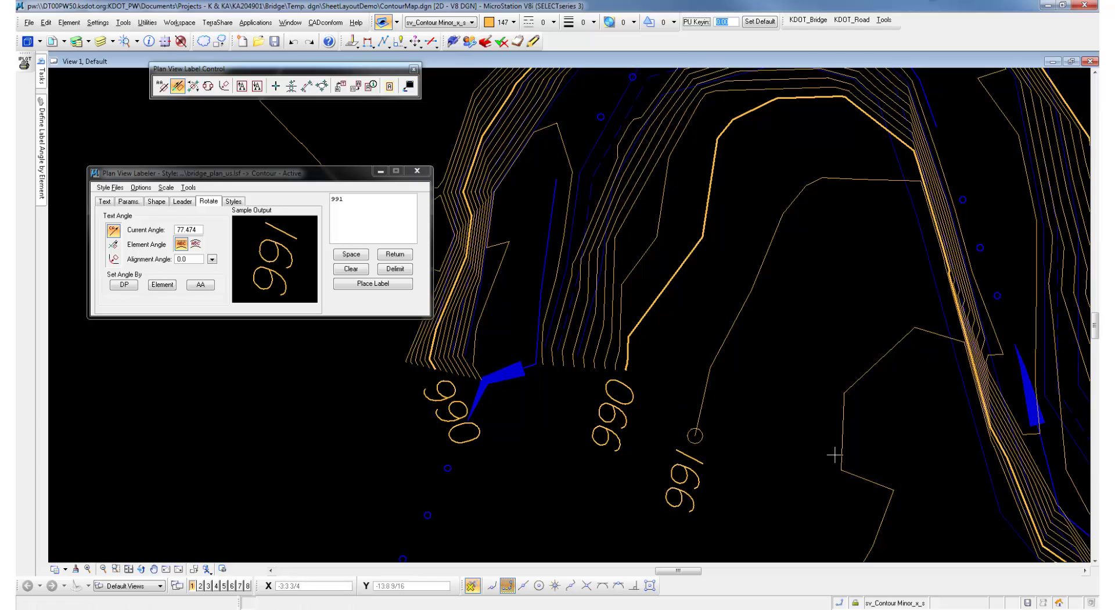
Step: Label the 992 contour, taking the label angle from its contour line
{"action": "scroll", "coordinate": [837, 456], "scroll_direction": "down", "scroll_amount": 2}
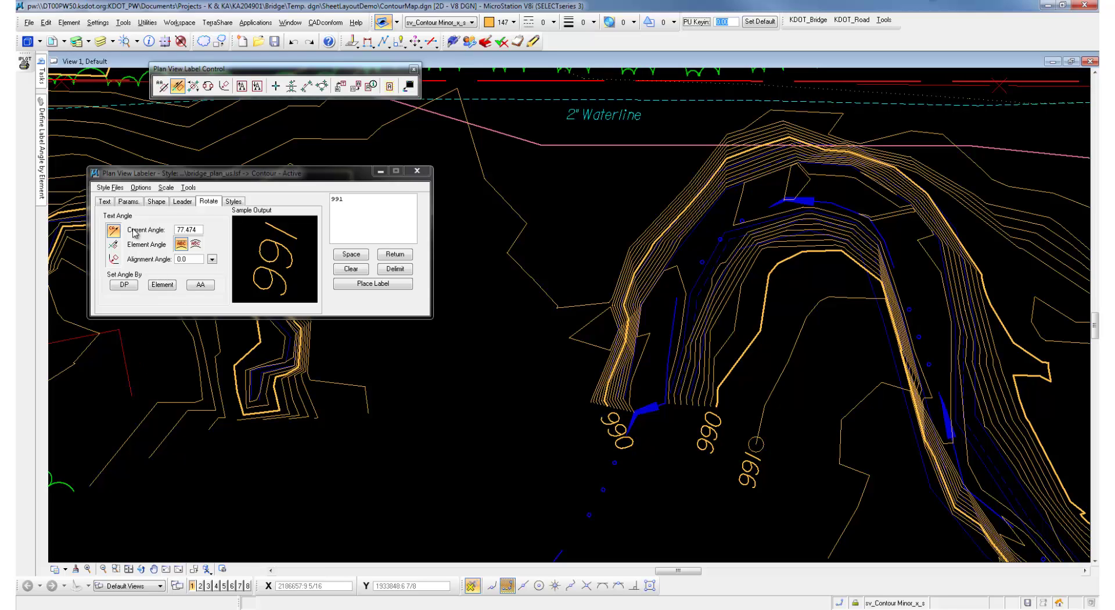
{"action": "left_click", "coordinate": [104, 201]}
{"action": "left_click", "coordinate": [137, 290]}
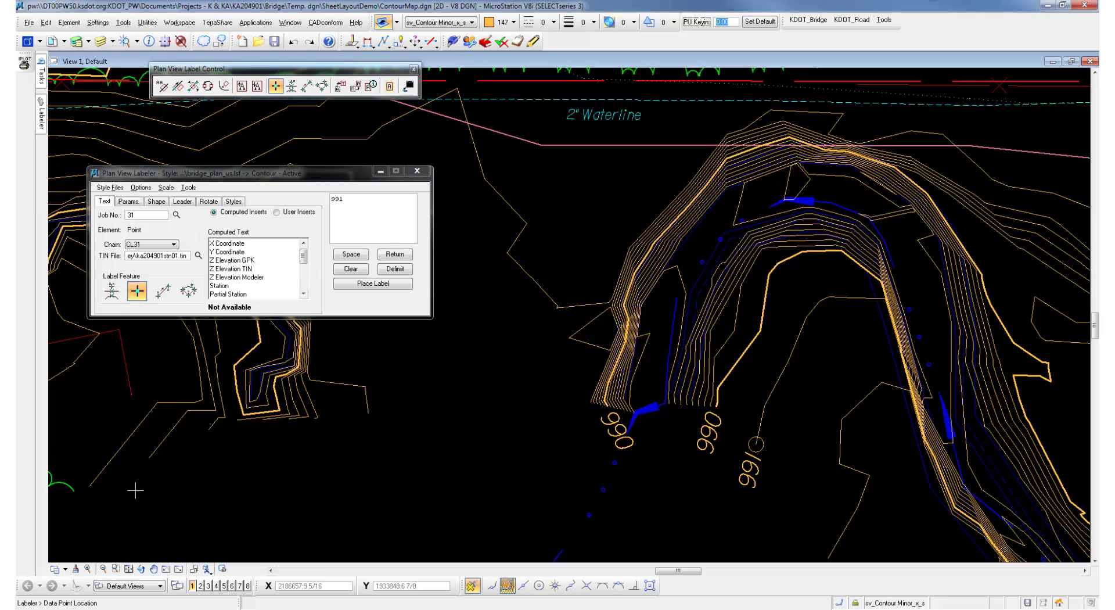
{"action": "left_click", "coordinate": [149, 459]}
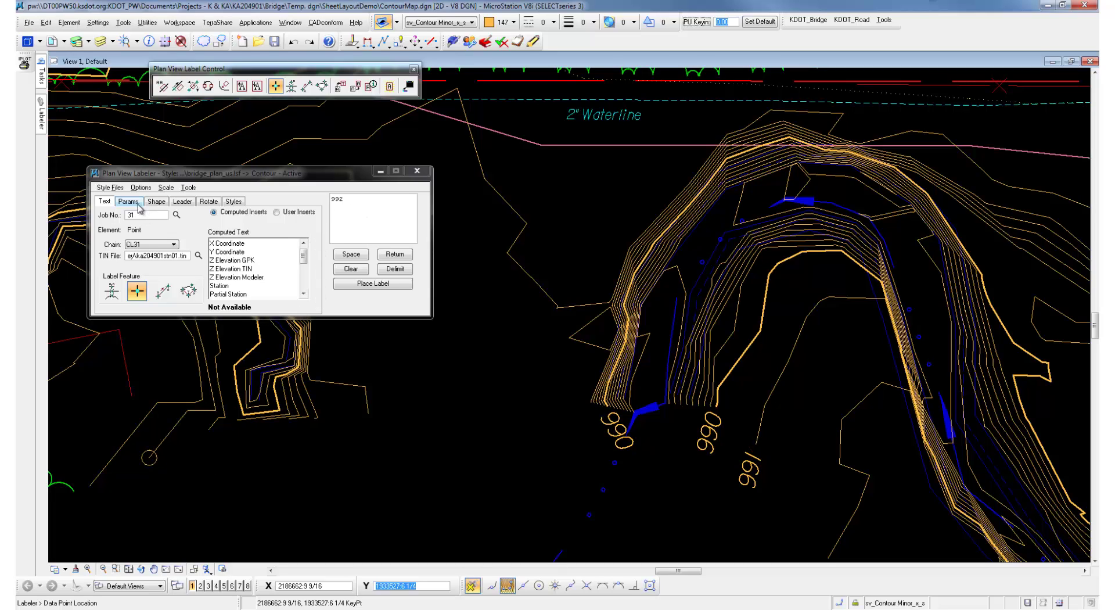
{"action": "left_click", "coordinate": [208, 201]}
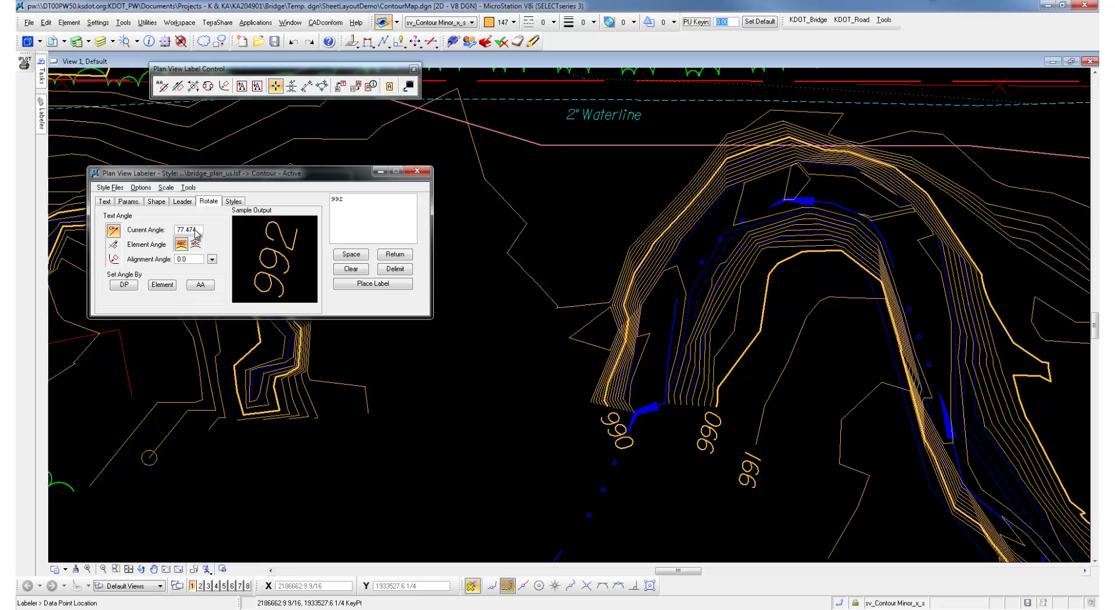
{"action": "left_click", "coordinate": [162, 285]}
{"action": "left_click", "coordinate": [156, 446]}
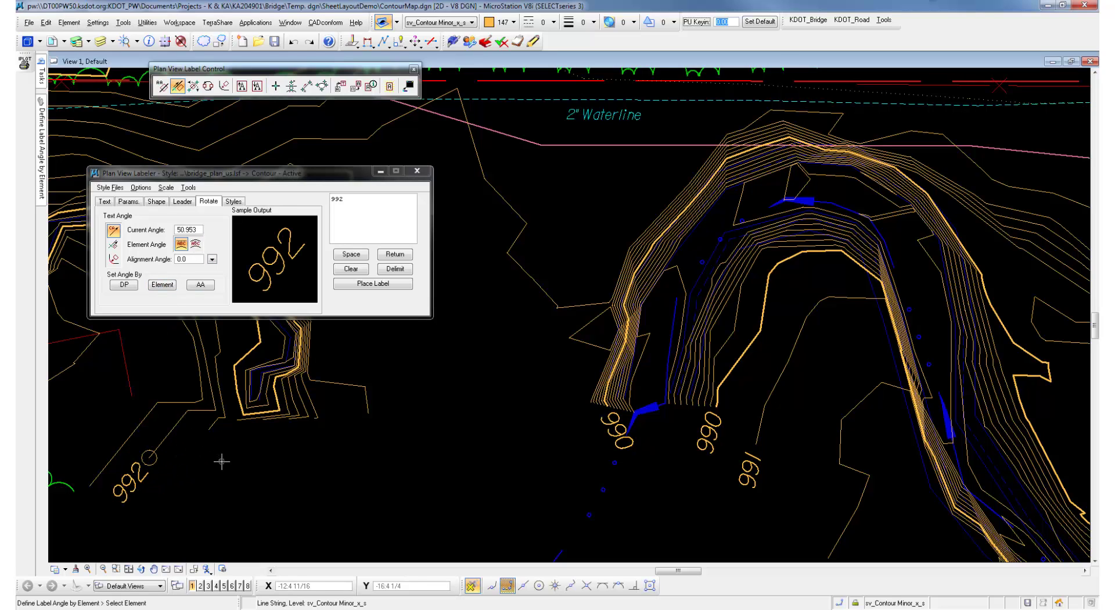
{"action": "scroll", "coordinate": [237, 460], "scroll_direction": "down", "scroll_amount": 2}
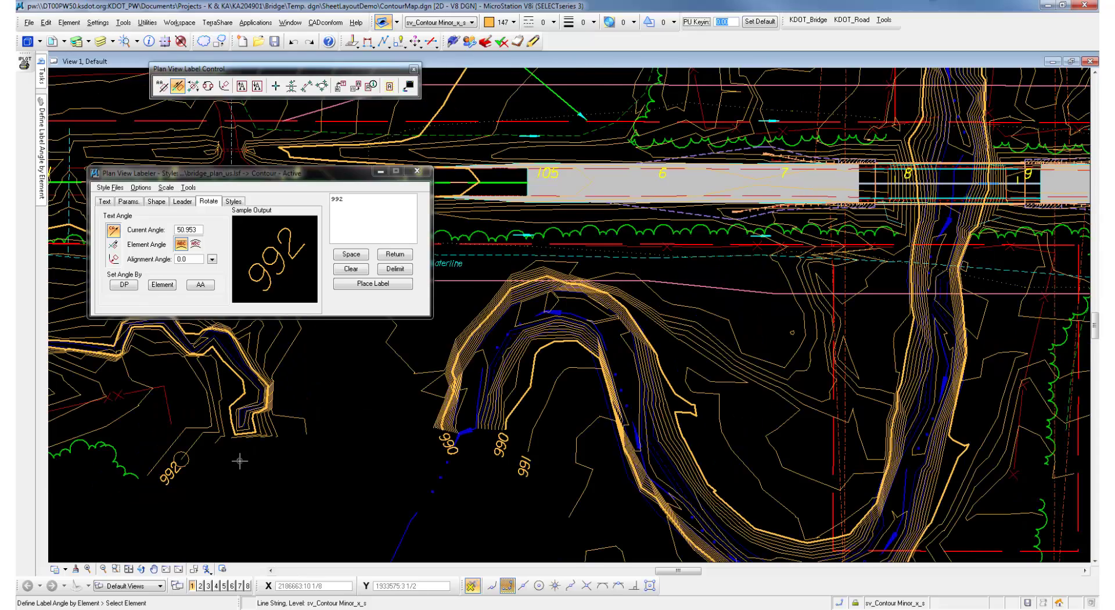
{"action": "scroll", "coordinate": [244, 458], "scroll_direction": "down", "scroll_amount": 4}
{"action": "scroll", "coordinate": [256, 450], "scroll_direction": "up", "scroll_amount": 4}
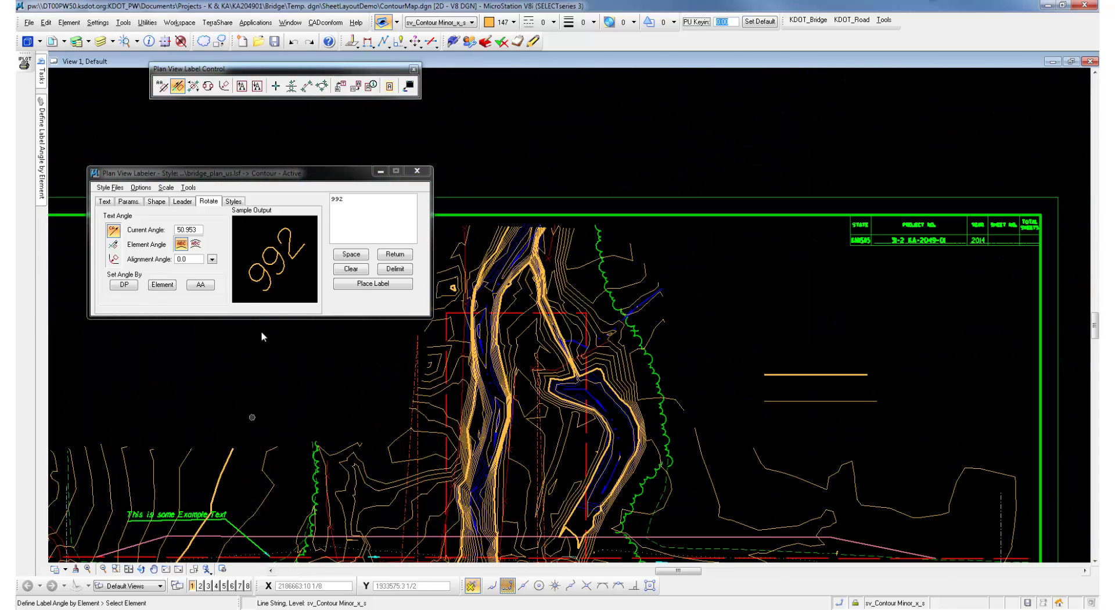
Step: Place the 1000 label at the left contour's end, rotated along it to 65.243°
{"action": "left_click", "coordinate": [105, 201]}
{"action": "left_click", "coordinate": [137, 290]}
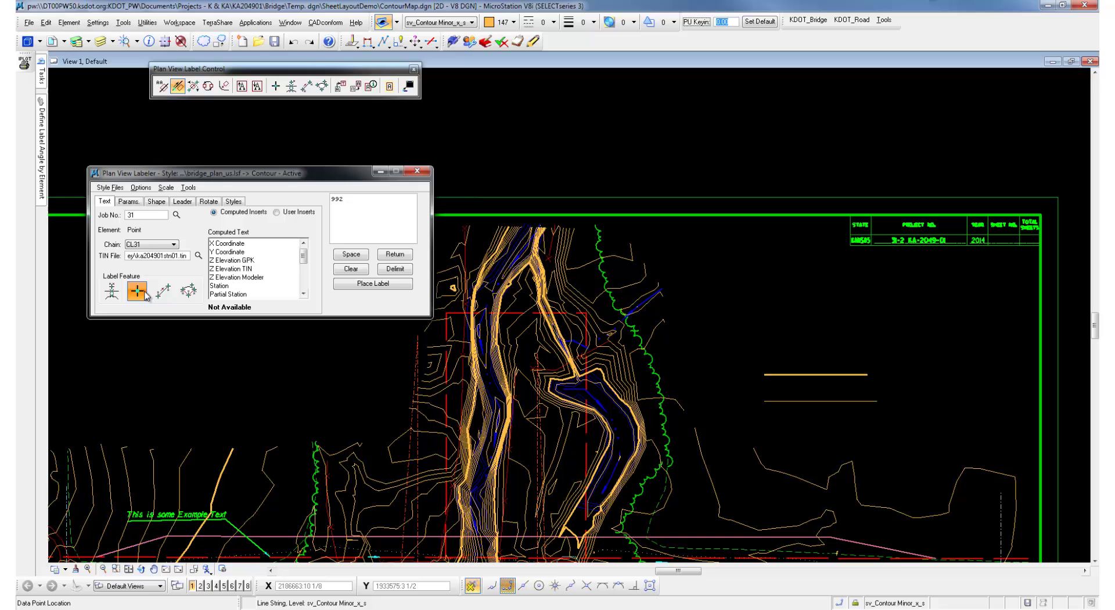
{"action": "middle_click", "coordinate": [225, 419]}
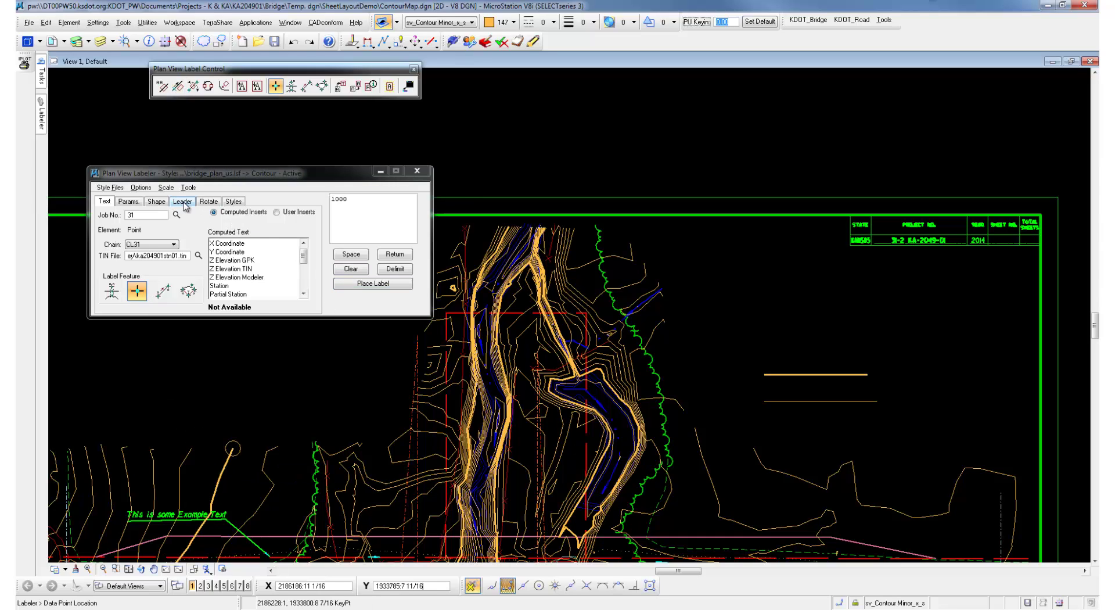
{"action": "left_click", "coordinate": [208, 201]}
{"action": "left_click", "coordinate": [162, 284]}
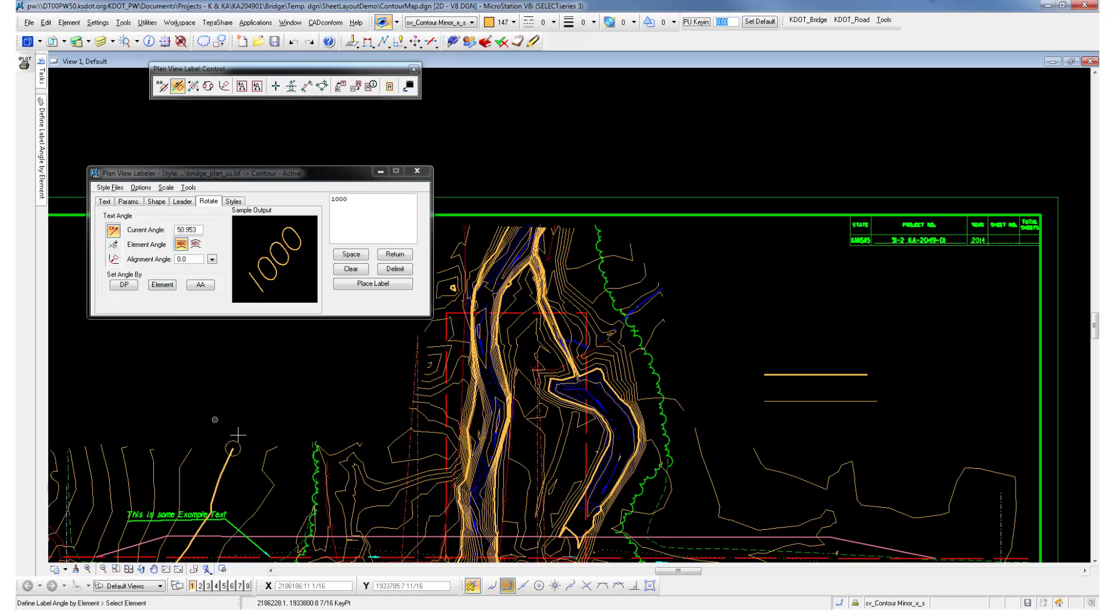
{"action": "left_click", "coordinate": [225, 463]}
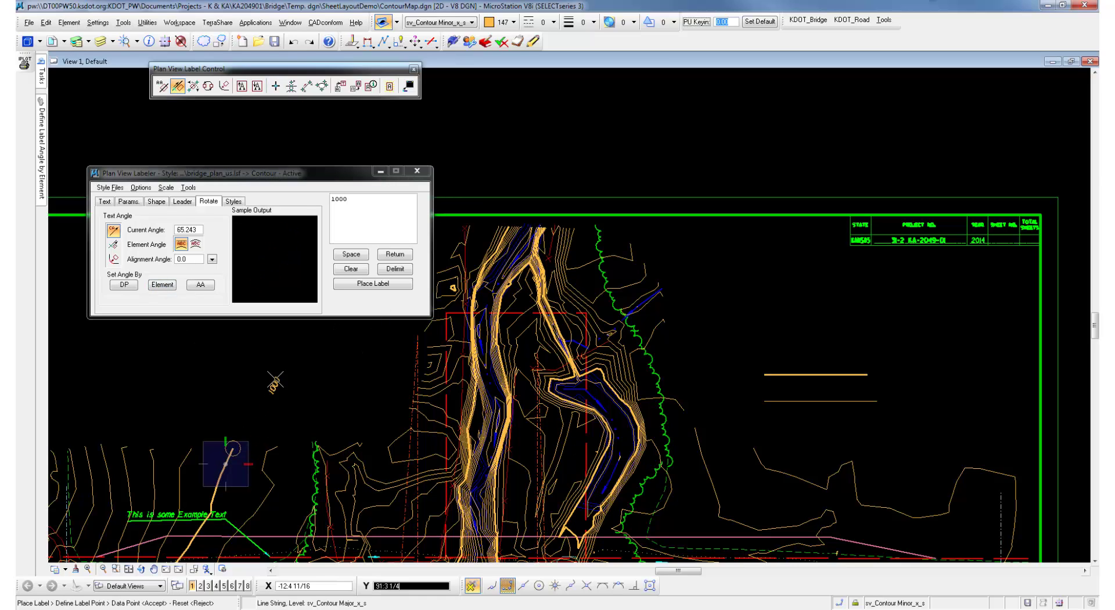
{"action": "scroll", "coordinate": [243, 410], "scroll_direction": "up", "scroll_amount": 3}
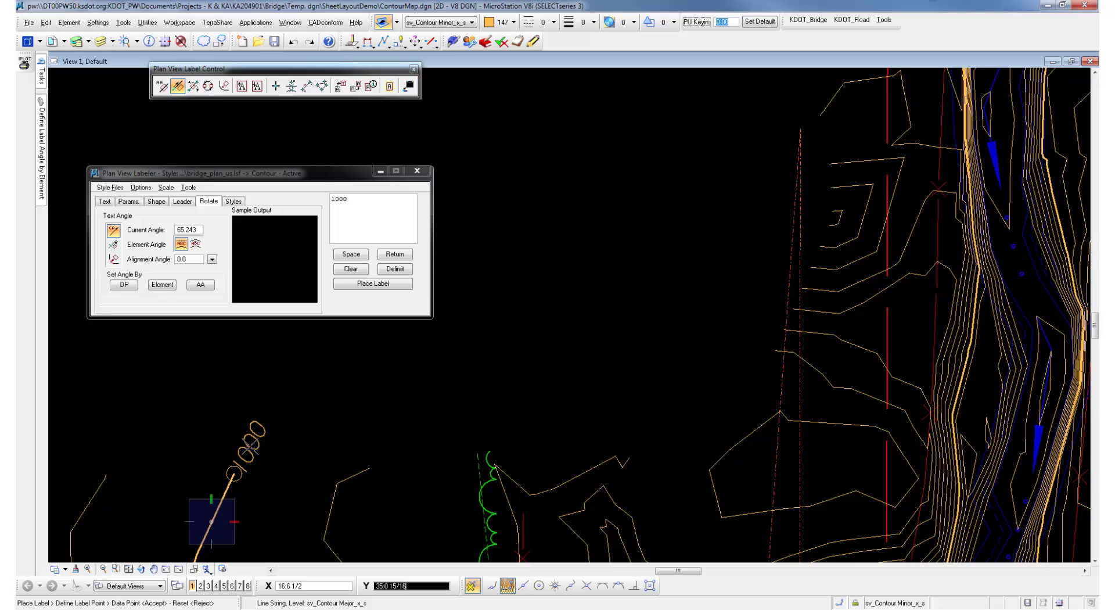
{"action": "left_click", "coordinate": [249, 445]}
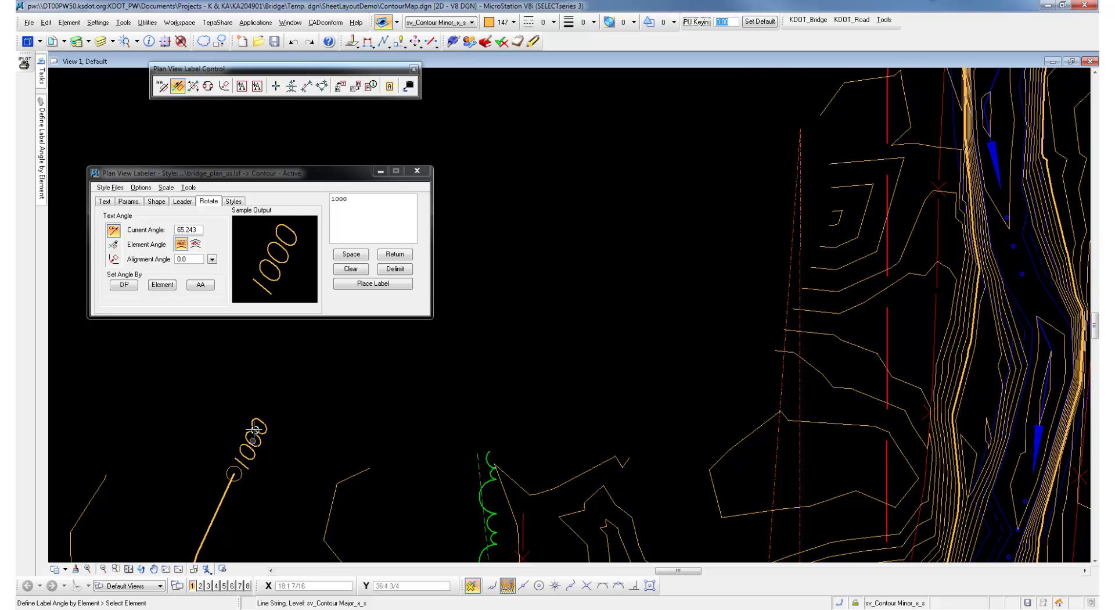
{"action": "scroll", "coordinate": [273, 400], "scroll_direction": "down", "scroll_amount": 2}
{"action": "scroll", "coordinate": [307, 407], "scroll_direction": "down", "scroll_amount": 2}
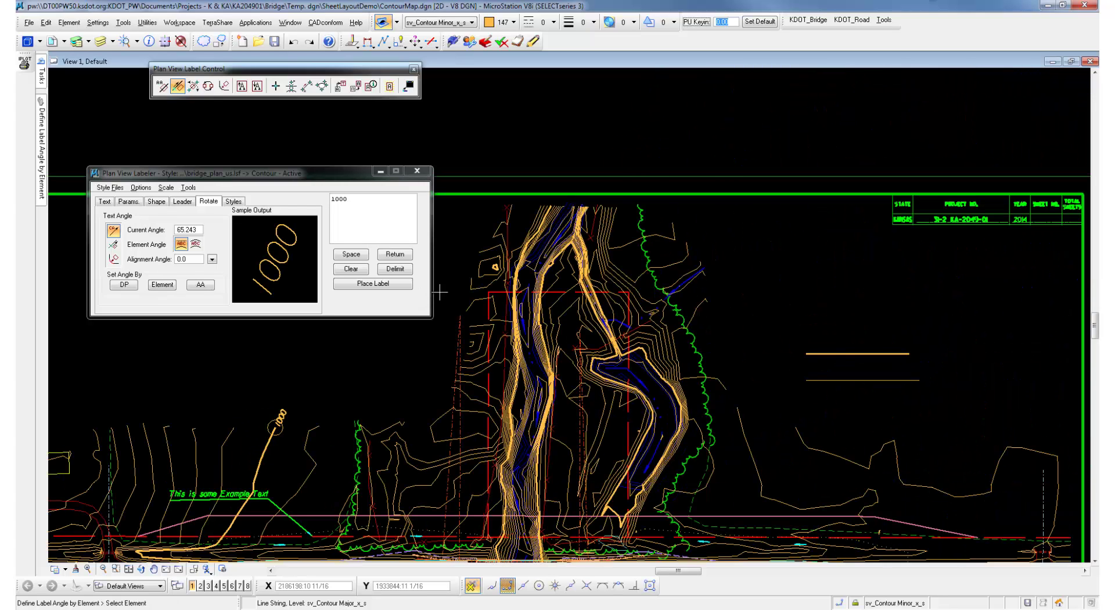
{"action": "scroll", "coordinate": [441, 293], "scroll_direction": "up", "scroll_amount": 2}
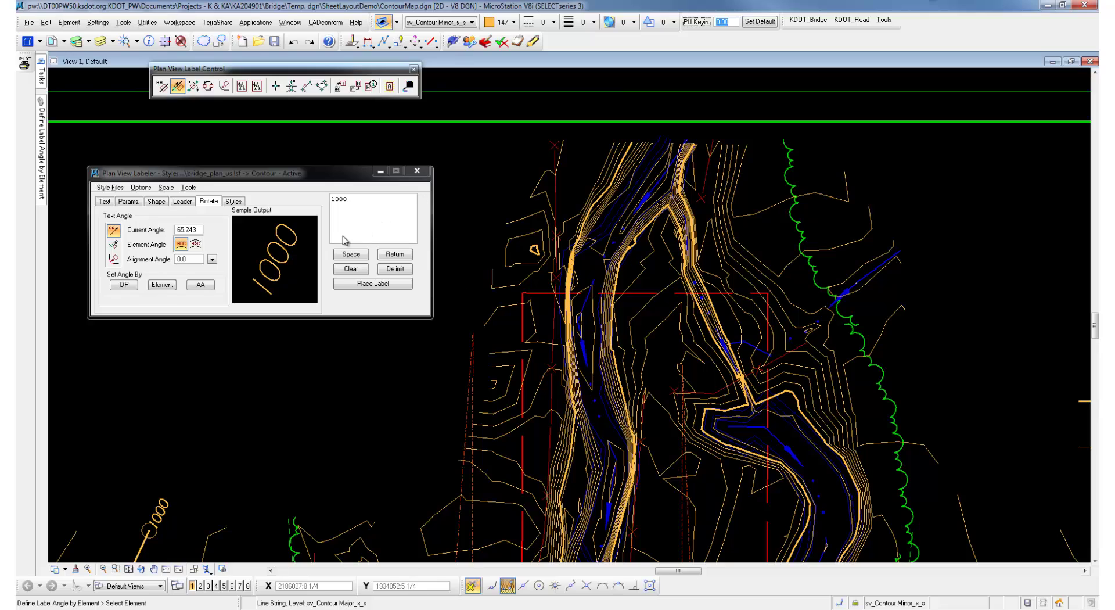
Step: Place the 992 contour label, rotated to match its picked contour line
{"action": "left_click", "coordinate": [105, 201]}
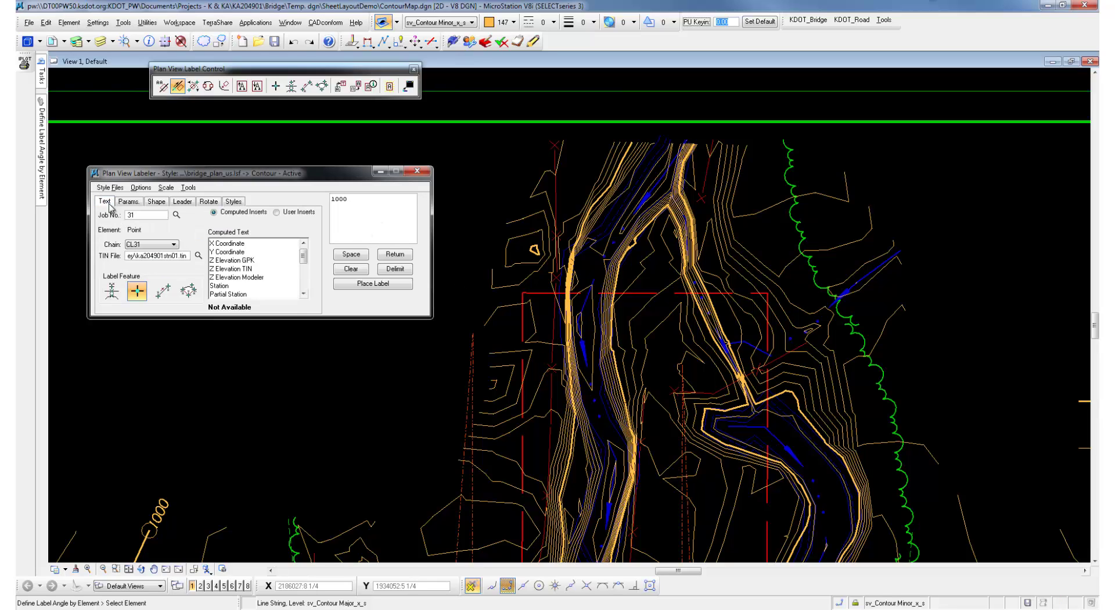
{"action": "left_click", "coordinate": [138, 291]}
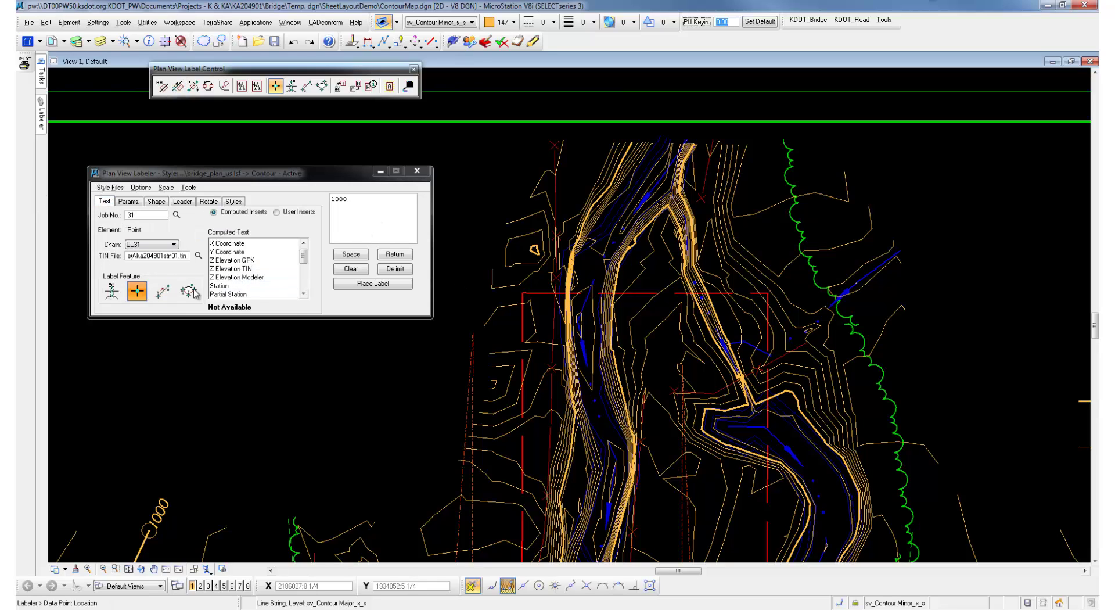
{"action": "left_click", "coordinate": [492, 270]}
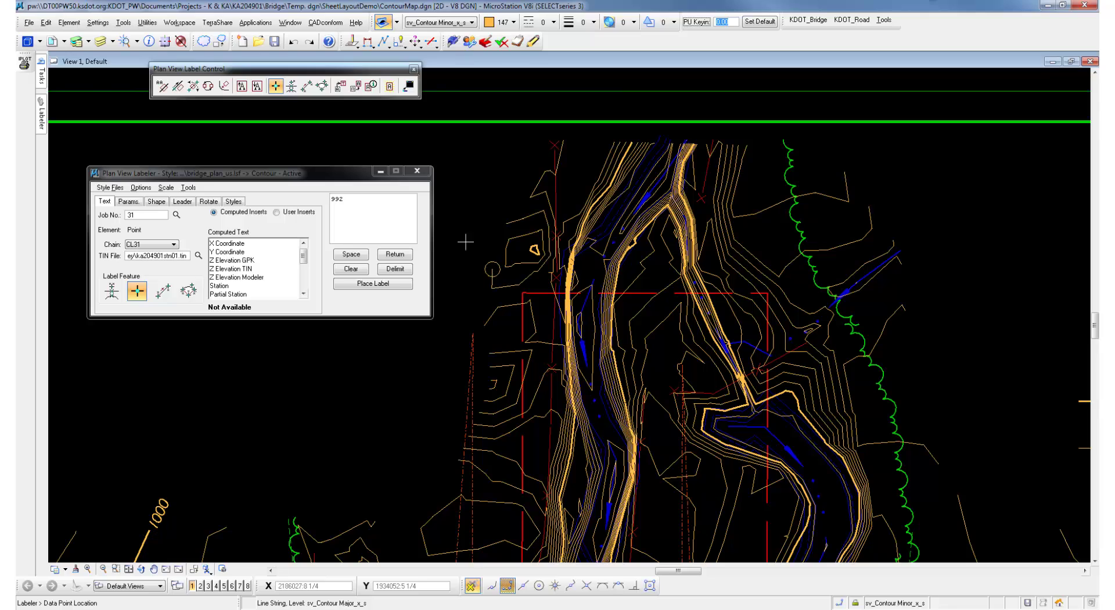
{"action": "left_click", "coordinate": [209, 202]}
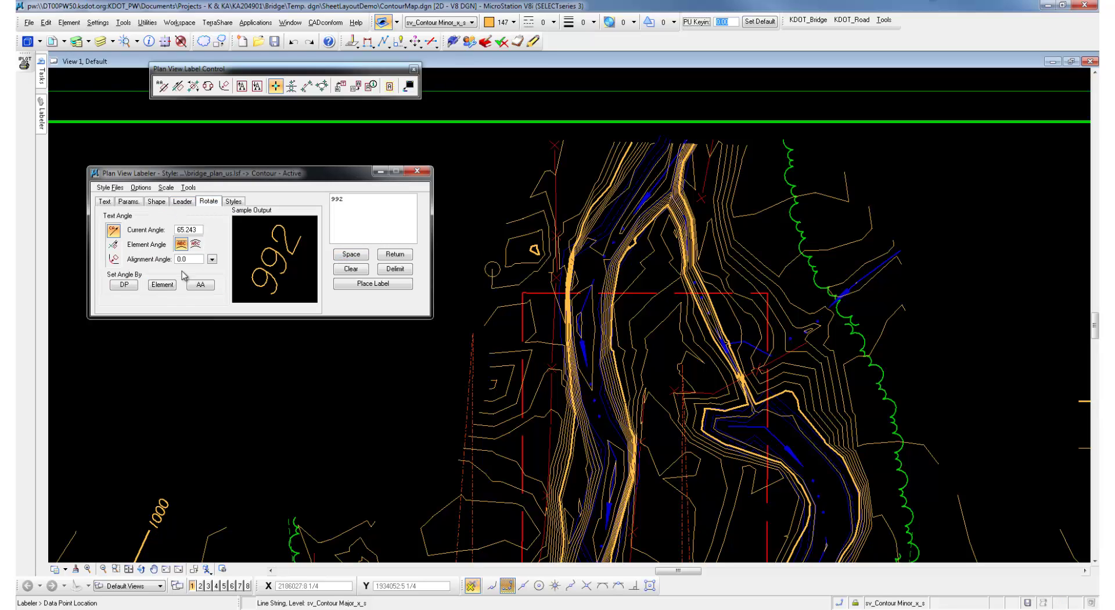
{"action": "left_click", "coordinate": [162, 284]}
{"action": "left_click", "coordinate": [491, 269]}
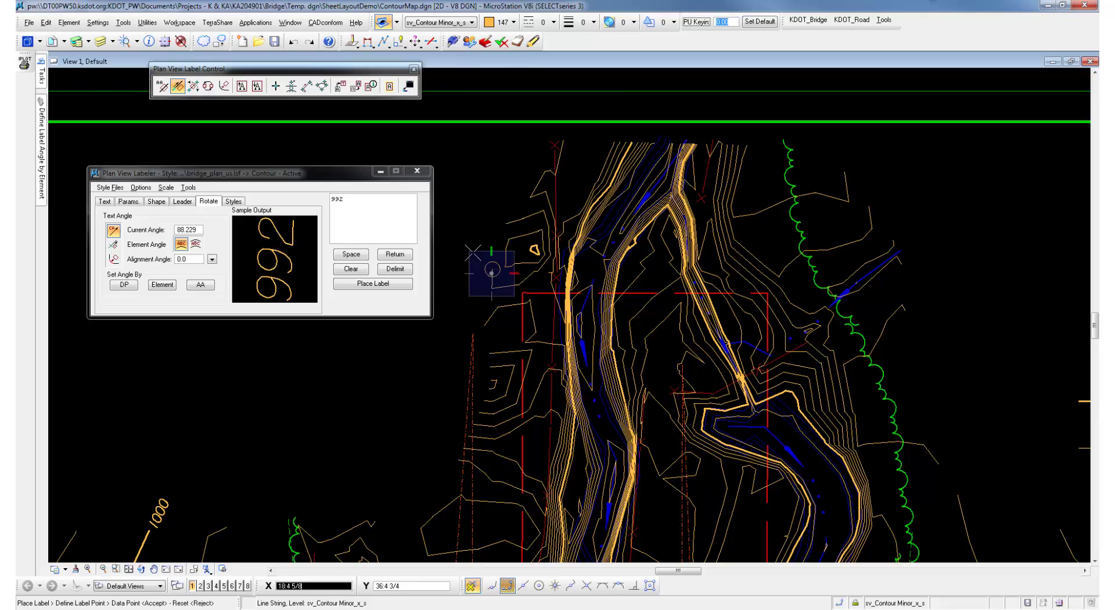
{"action": "left_click", "coordinate": [492, 270]}
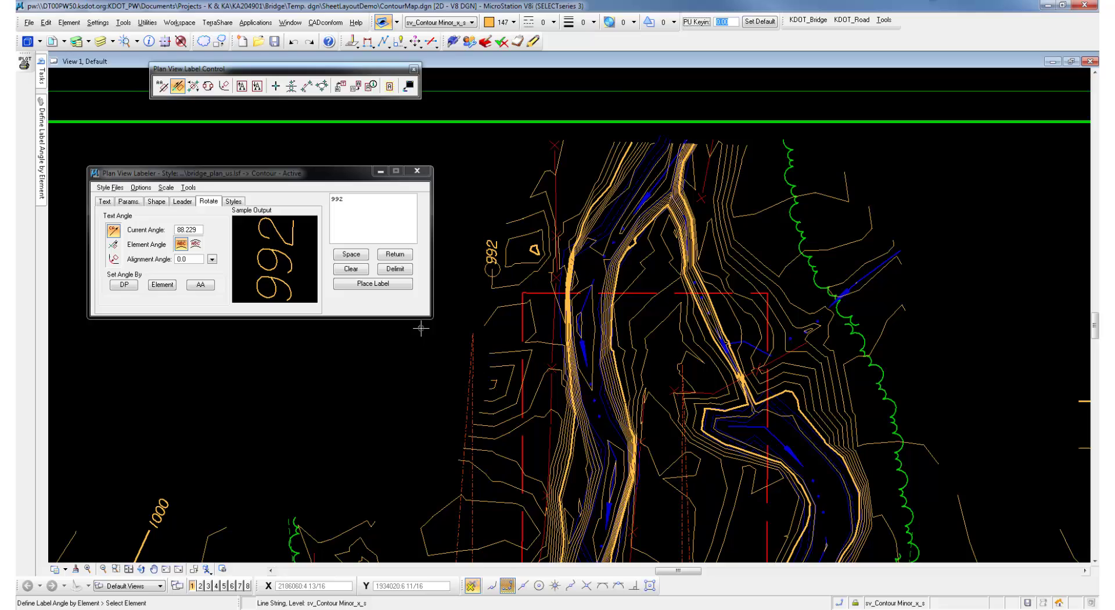
Step: Label the 997 contour and align it with that contour at angle 278.020
{"action": "left_click", "coordinate": [105, 201]}
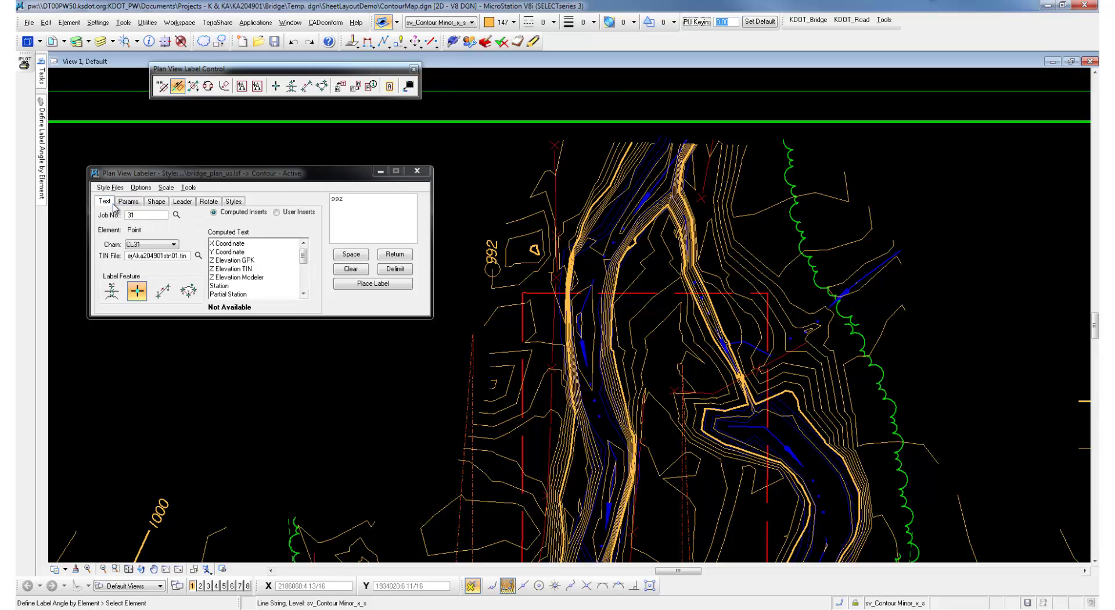
{"action": "left_click", "coordinate": [137, 290]}
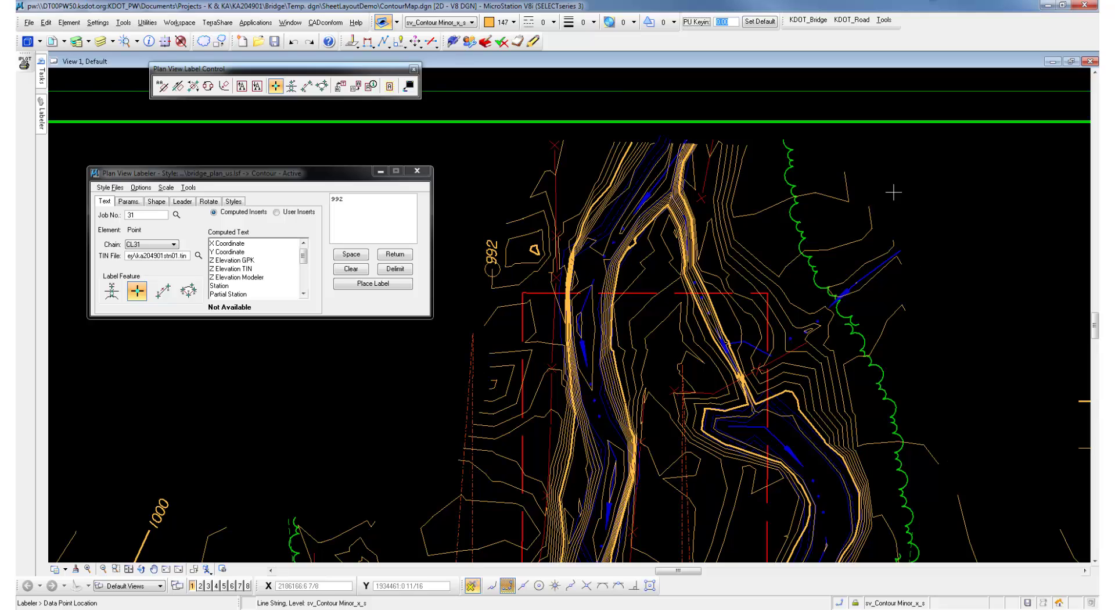
{"action": "left_click", "coordinate": [871, 212]}
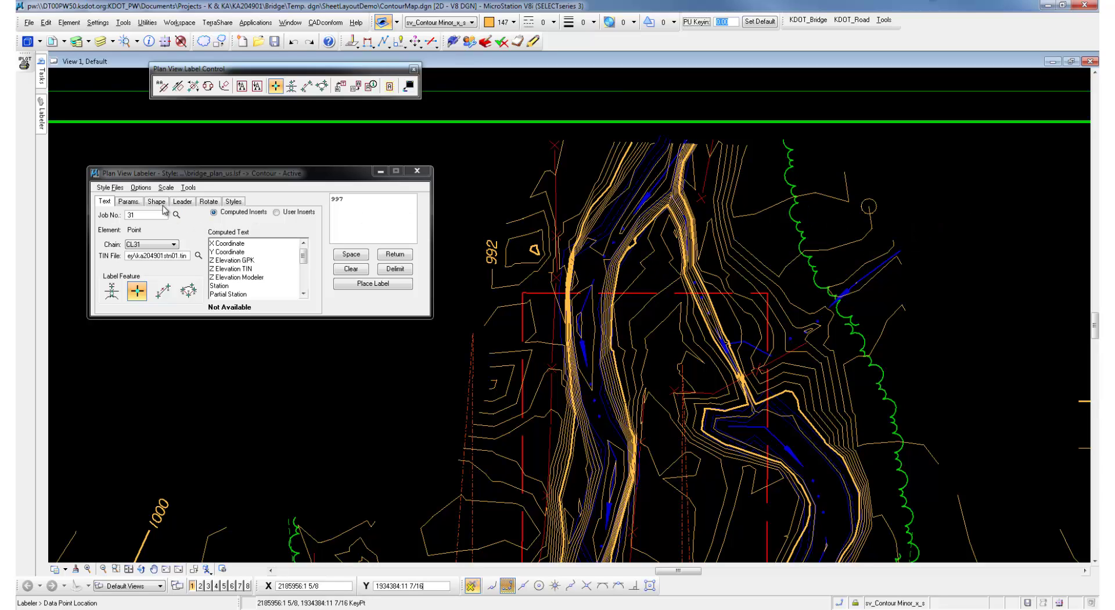
{"action": "left_click", "coordinate": [207, 201]}
{"action": "left_click", "coordinate": [162, 284]}
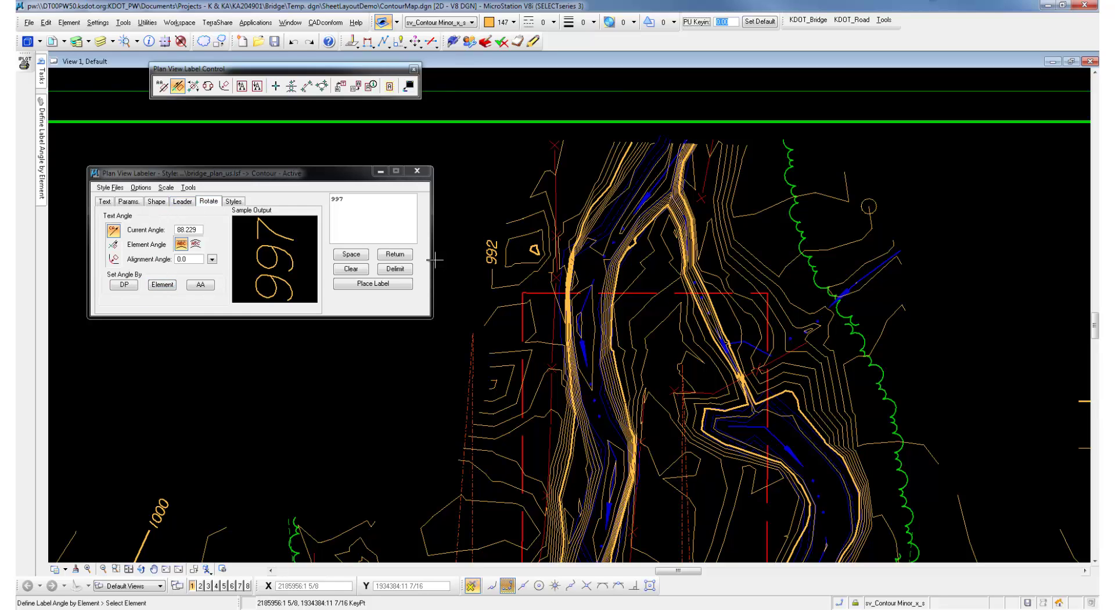
{"action": "left_click", "coordinate": [871, 218]}
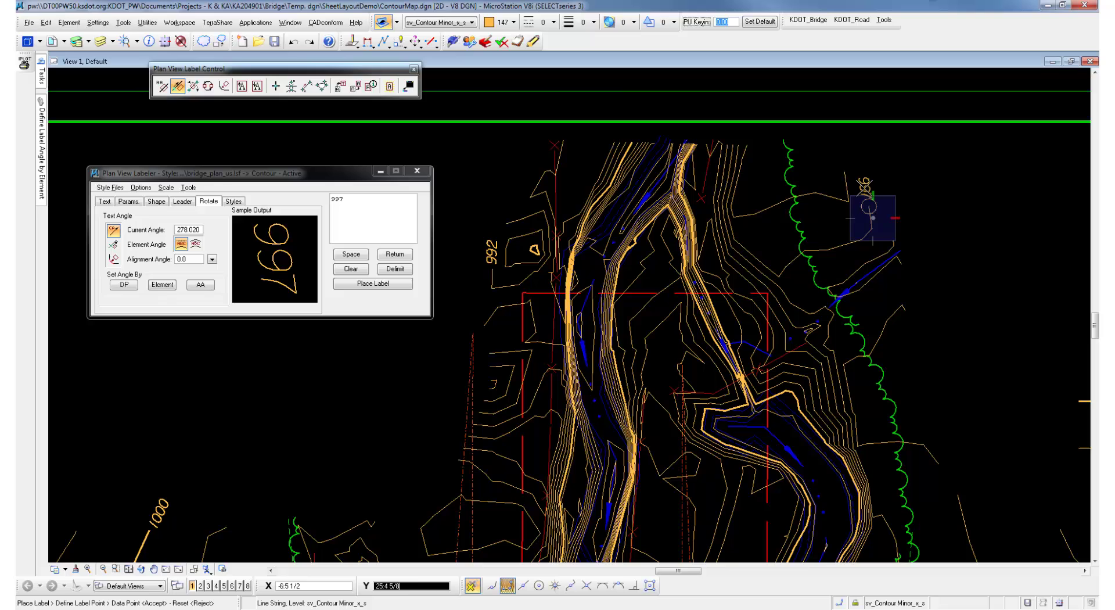
{"action": "left_click", "coordinate": [873, 218]}
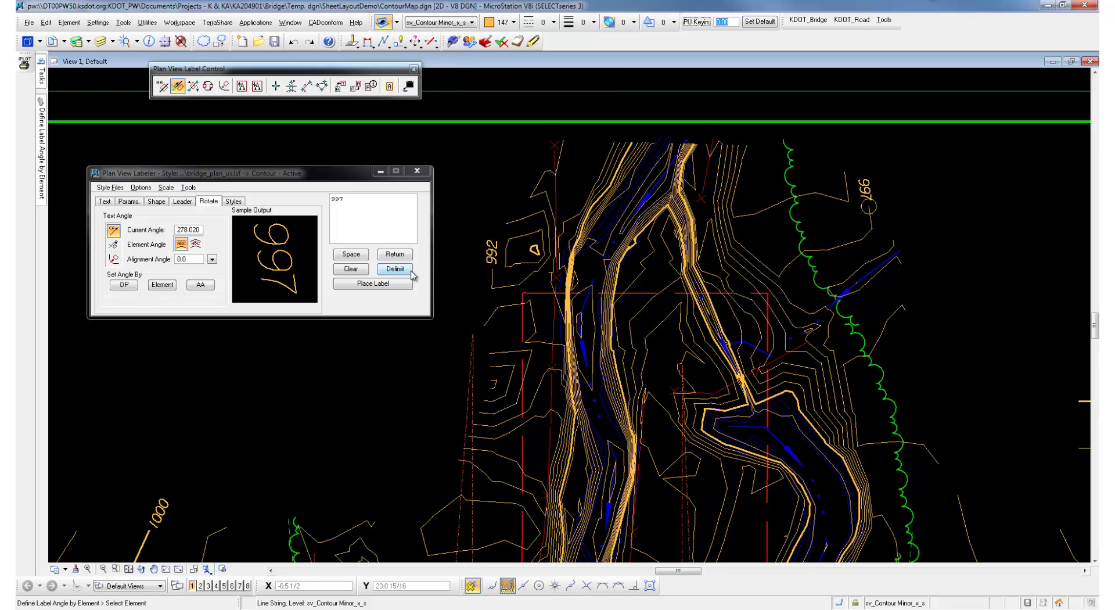
{"action": "scroll", "coordinate": [465, 269], "scroll_direction": "down", "scroll_amount": 5}
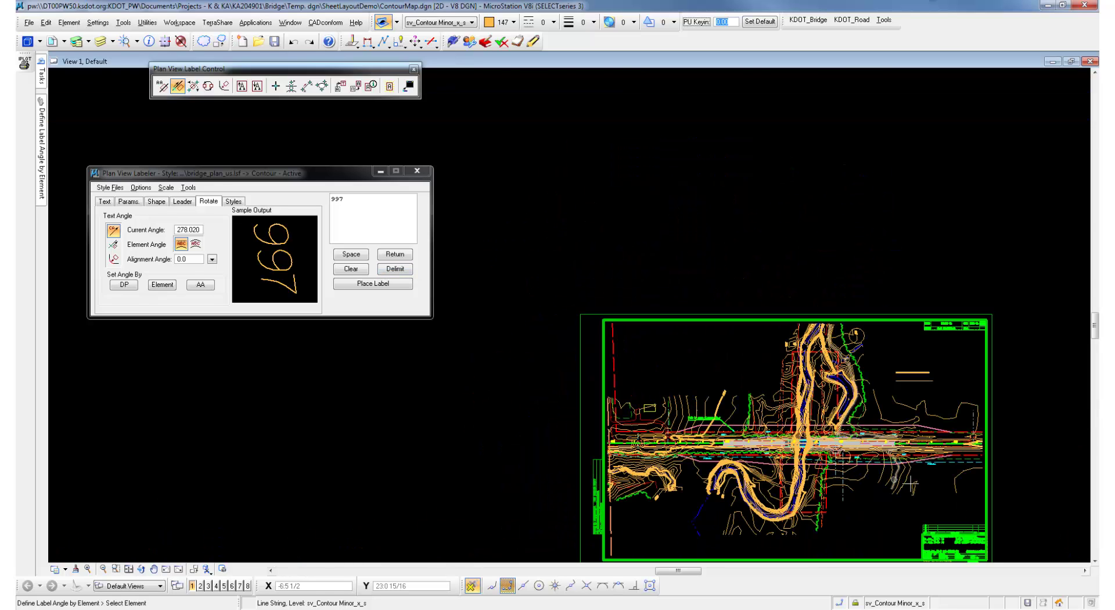
{"action": "scroll", "coordinate": [860, 483], "scroll_direction": "up", "scroll_amount": 5}
{"action": "scroll", "coordinate": [465, 399], "scroll_direction": "down", "scroll_amount": 7}
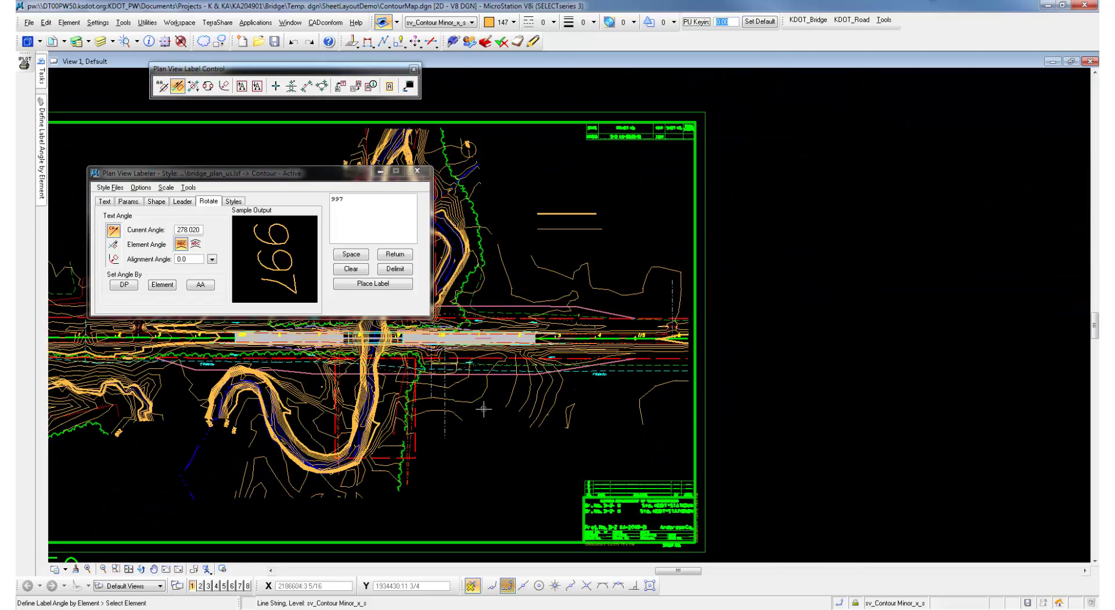
{"action": "scroll", "coordinate": [314, 420], "scroll_direction": "up", "scroll_amount": 4}
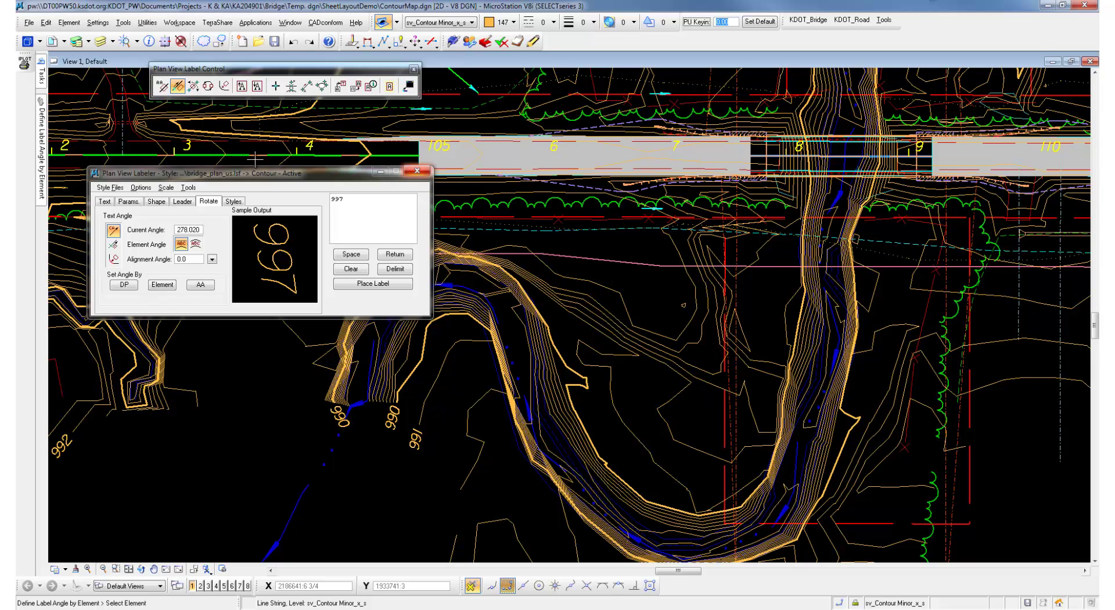
{"action": "left_click", "coordinate": [41, 86]}
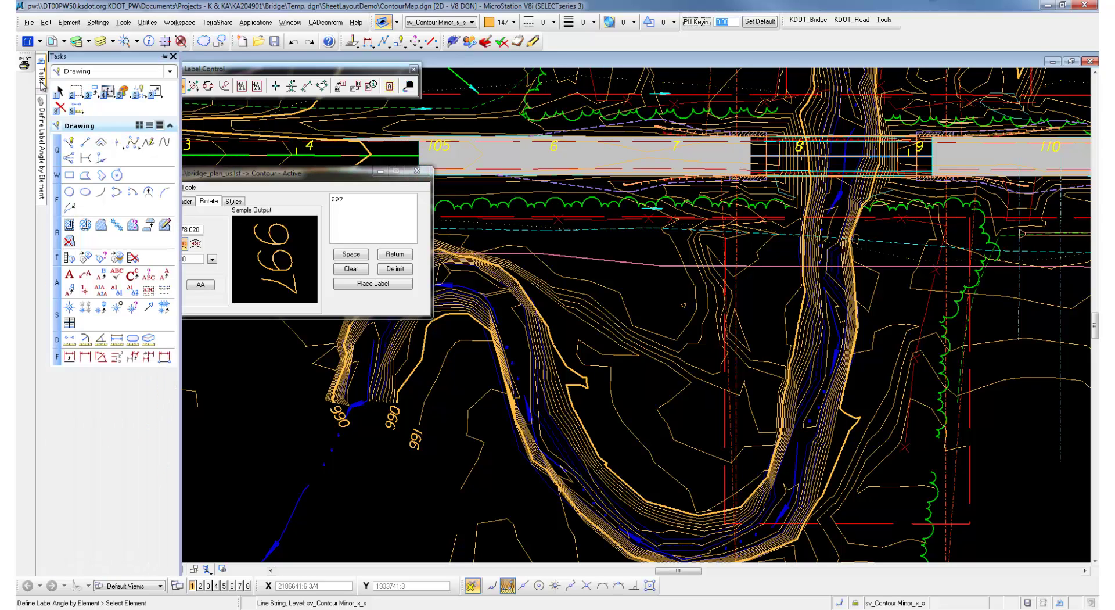
{"action": "left_click", "coordinate": [76, 90]}
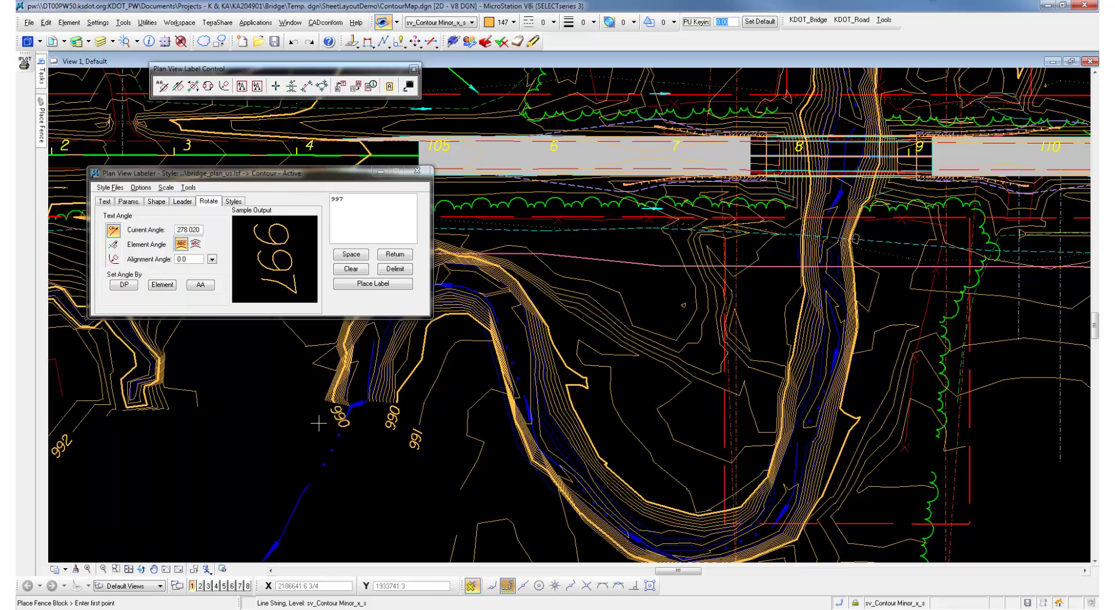
{"action": "left_click", "coordinate": [312, 440]}
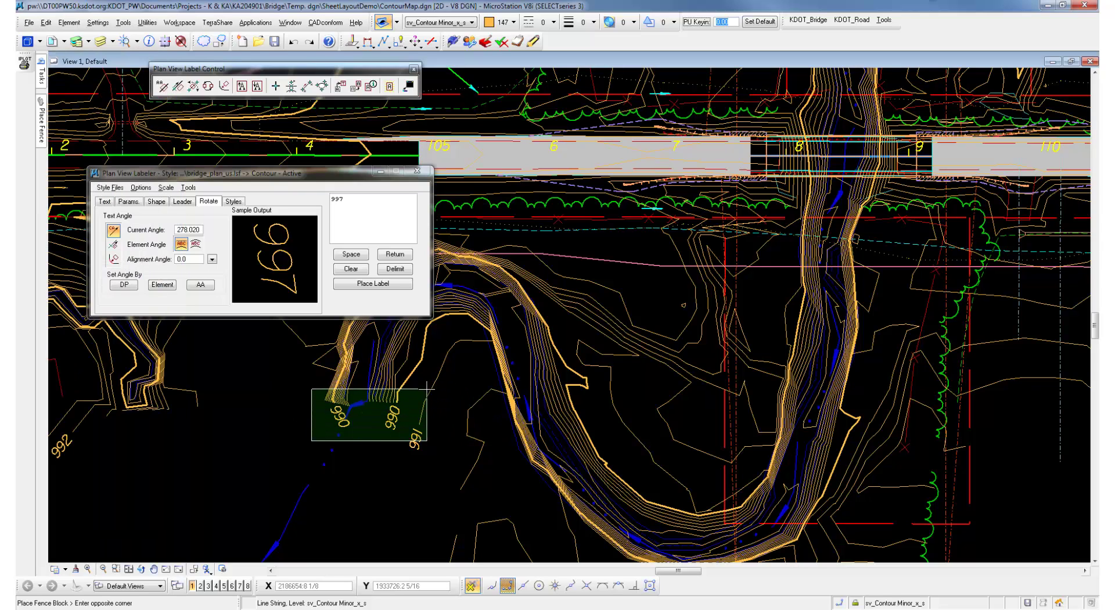
{"action": "left_click", "coordinate": [410, 388]}
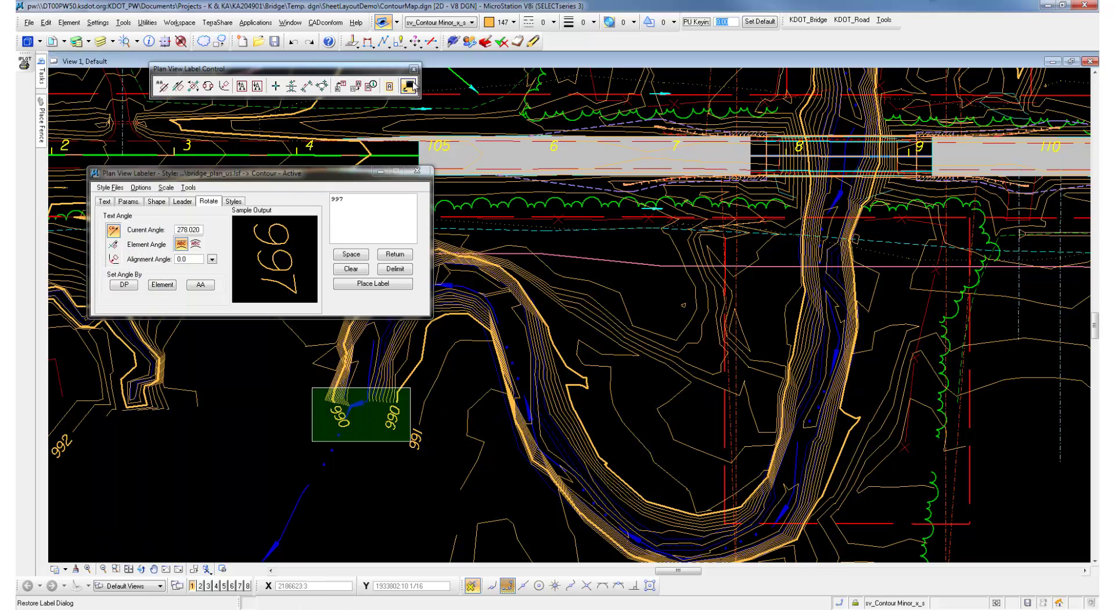
{"action": "left_click", "coordinate": [499, 42]}
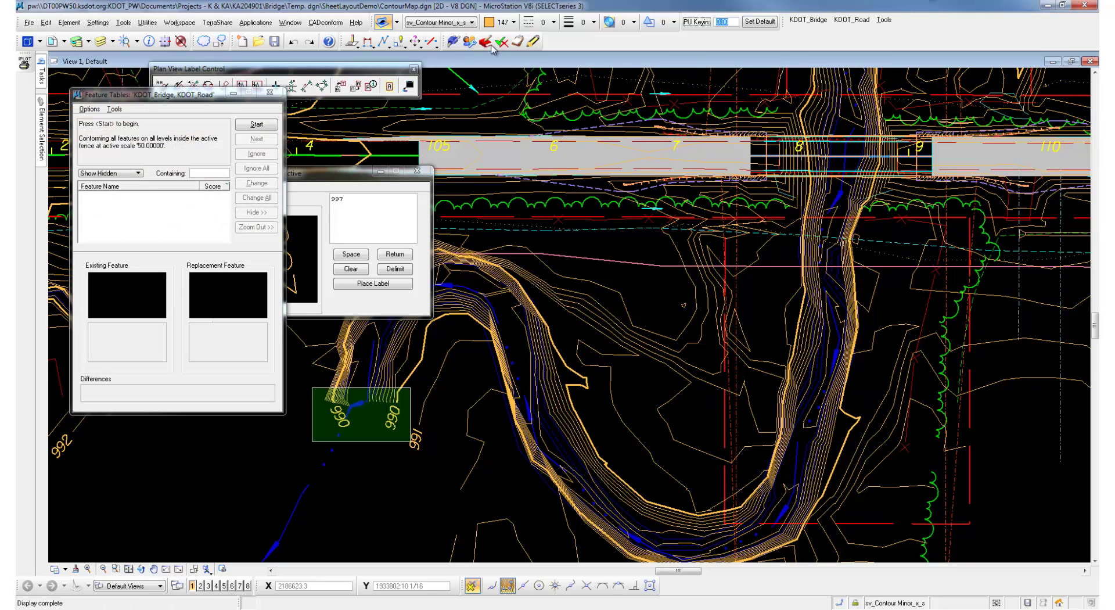
{"action": "left_click", "coordinate": [89, 109]}
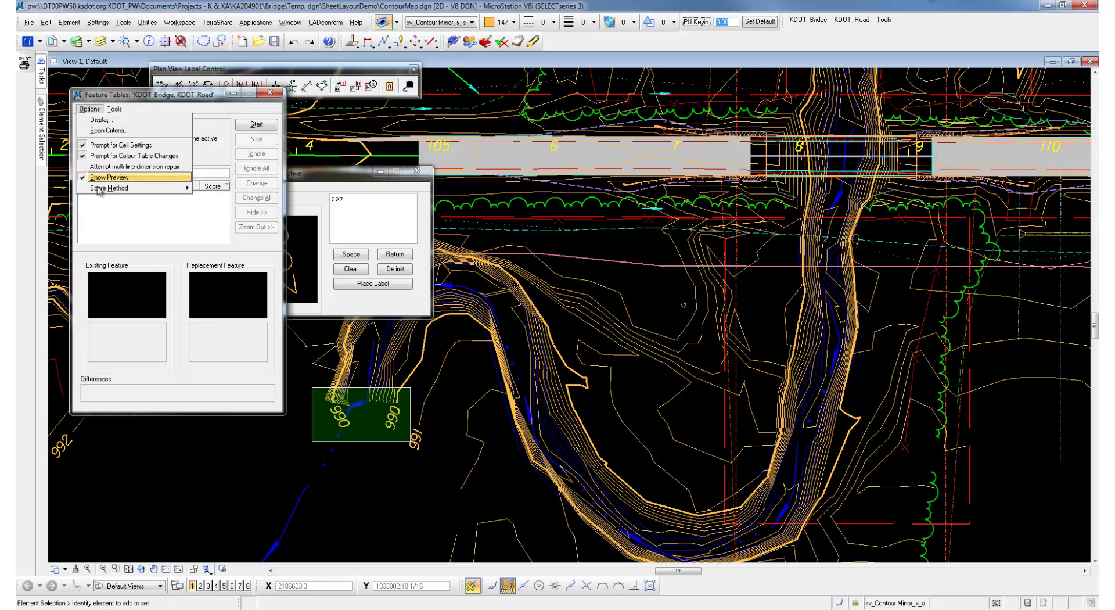
{"action": "left_click", "coordinate": [101, 133]}
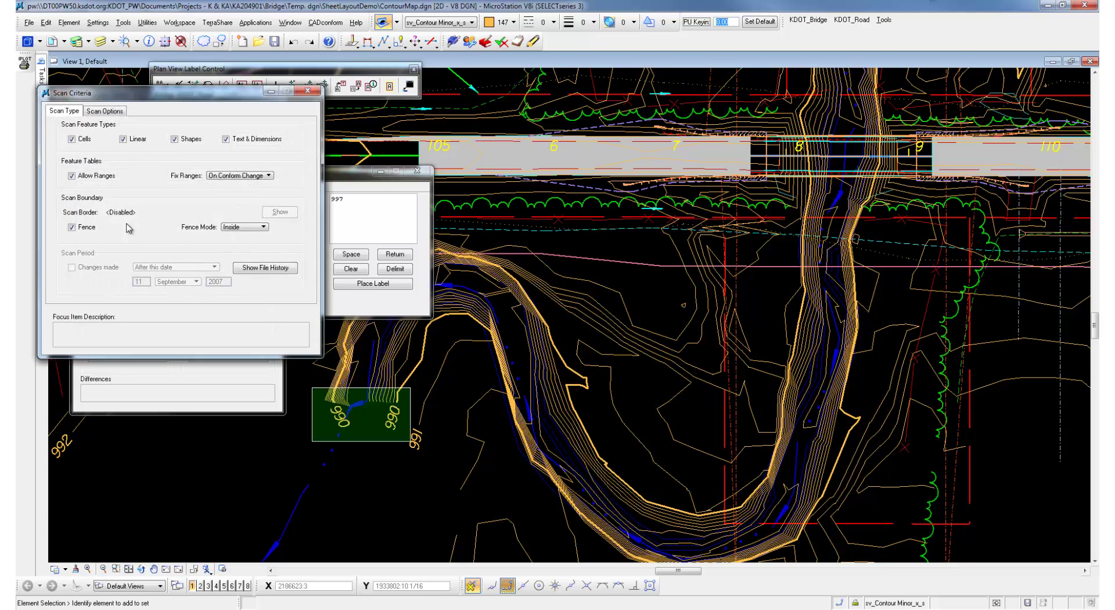
{"action": "left_click", "coordinate": [307, 90]}
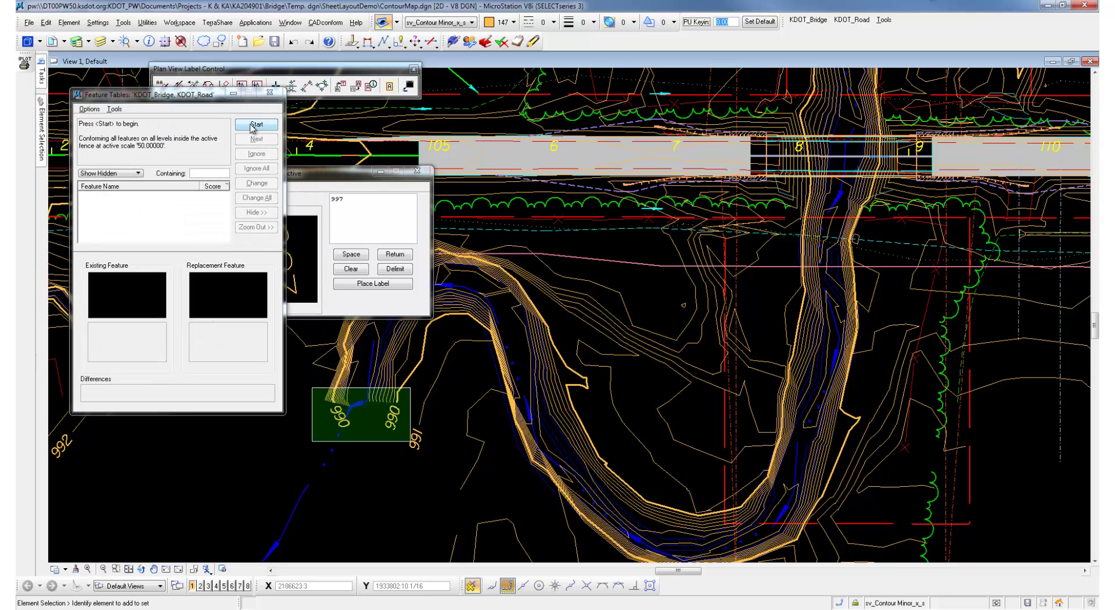
{"action": "left_click", "coordinate": [254, 125]}
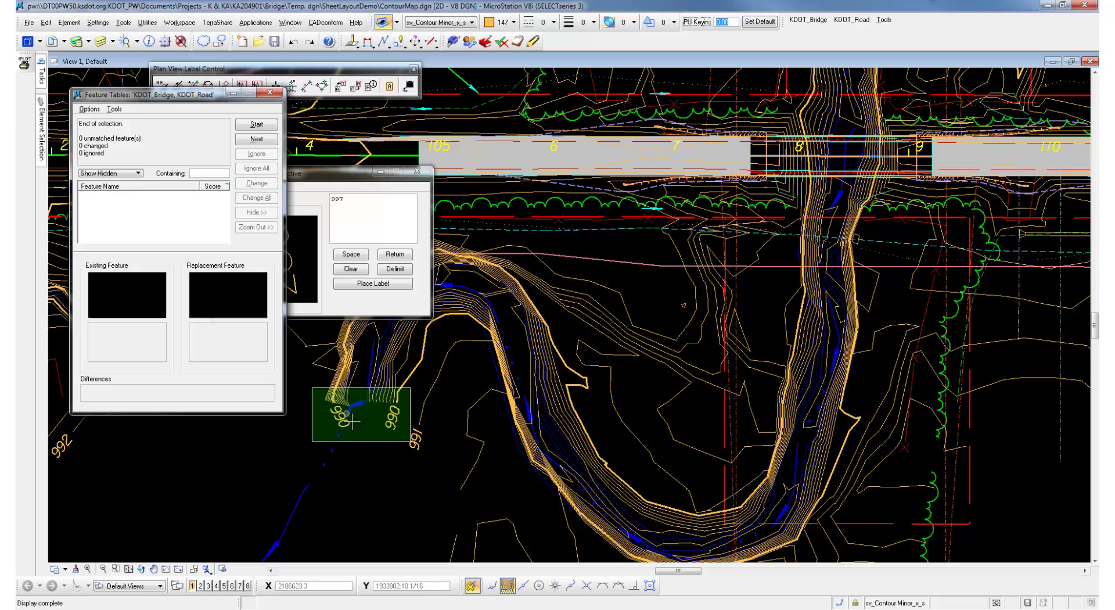
{"action": "left_click", "coordinate": [271, 94]}
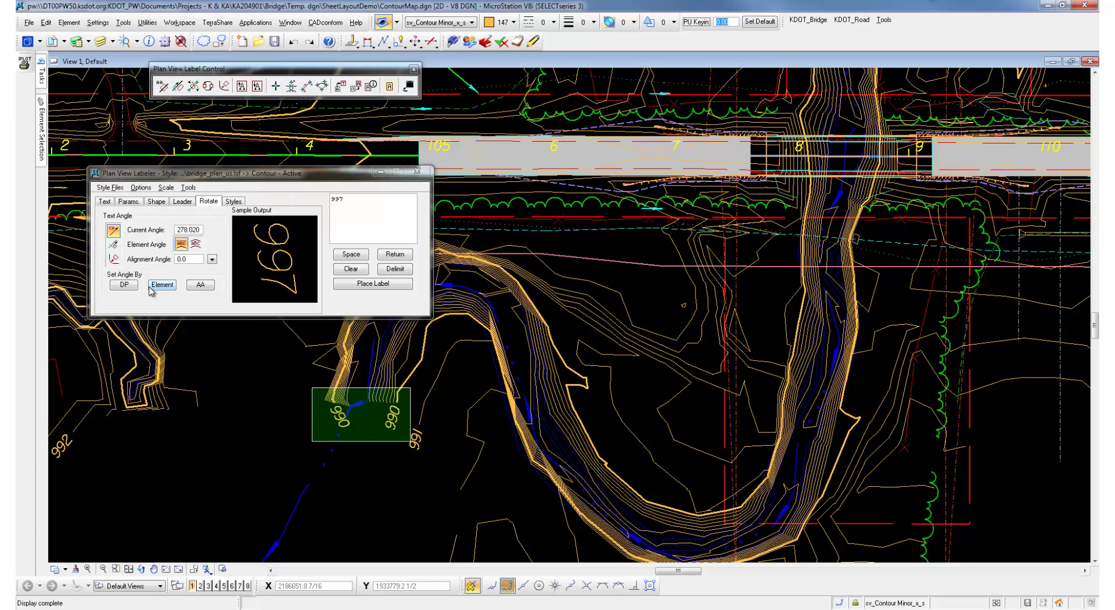
{"action": "mouse_move", "coordinate": [41, 73]}
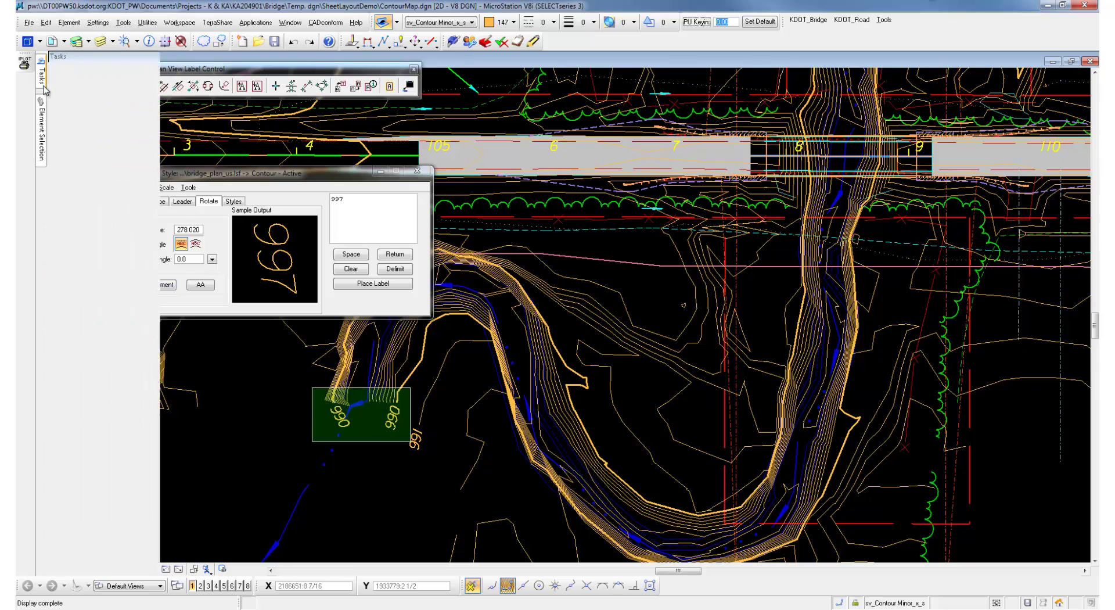
Step: Clear the old fence and pick the Construct > RemoveBridge label style, reading Station 110+82.63
{"action": "left_click", "coordinate": [74, 92]}
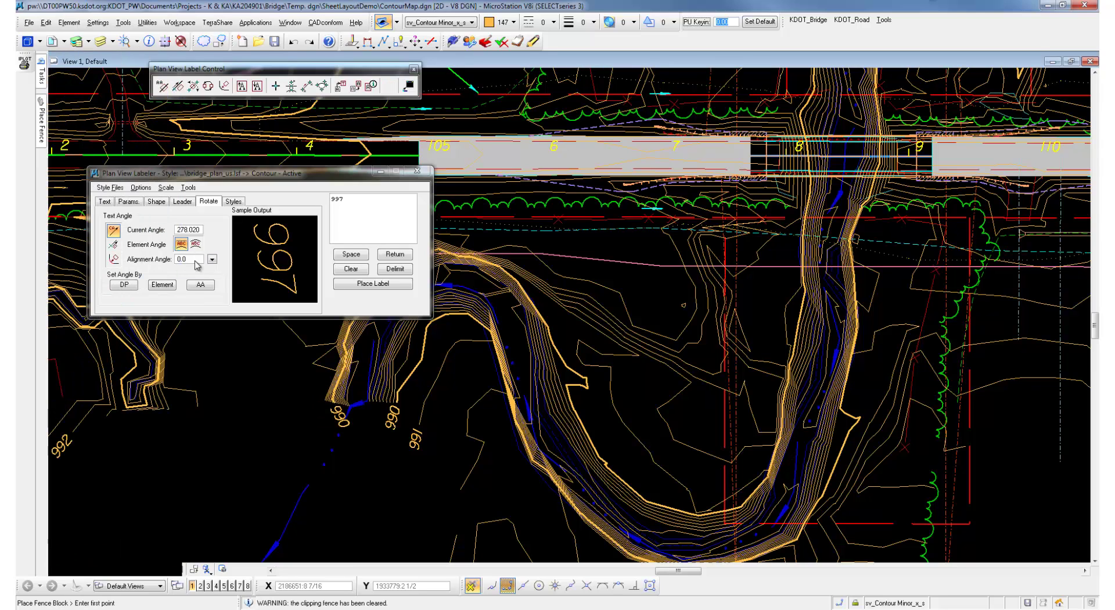
{"action": "left_click", "coordinate": [233, 202]}
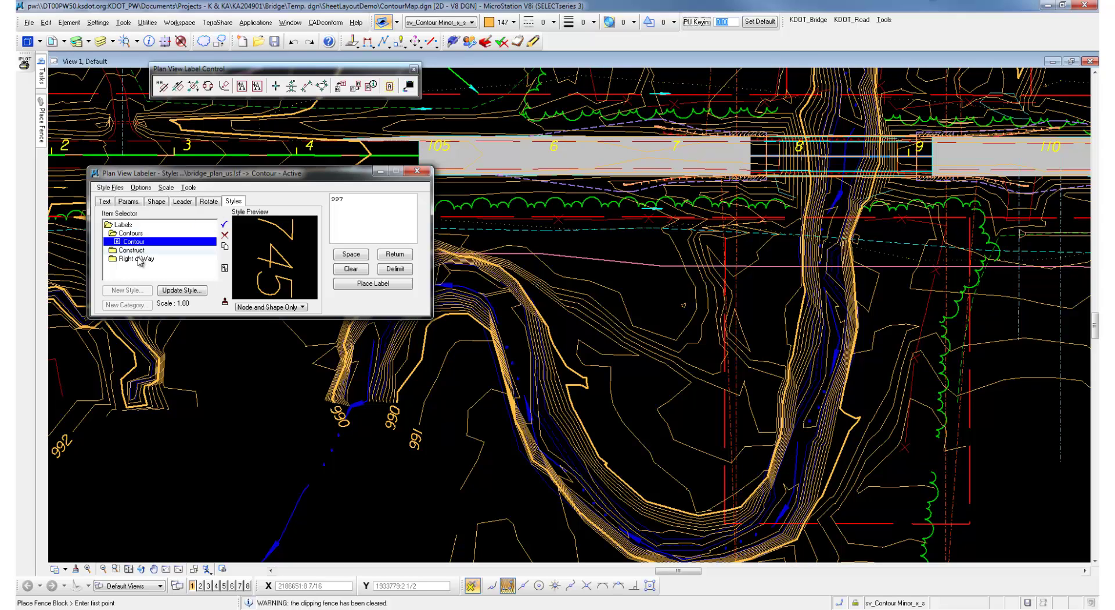
{"action": "double_click", "coordinate": [155, 250]}
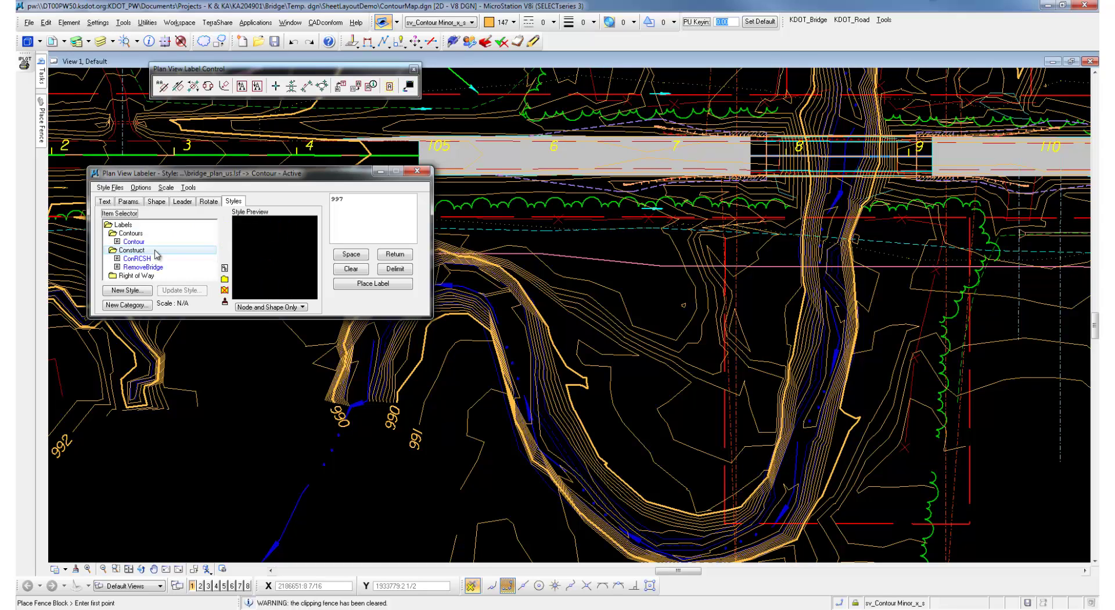
{"action": "left_click", "coordinate": [156, 268]}
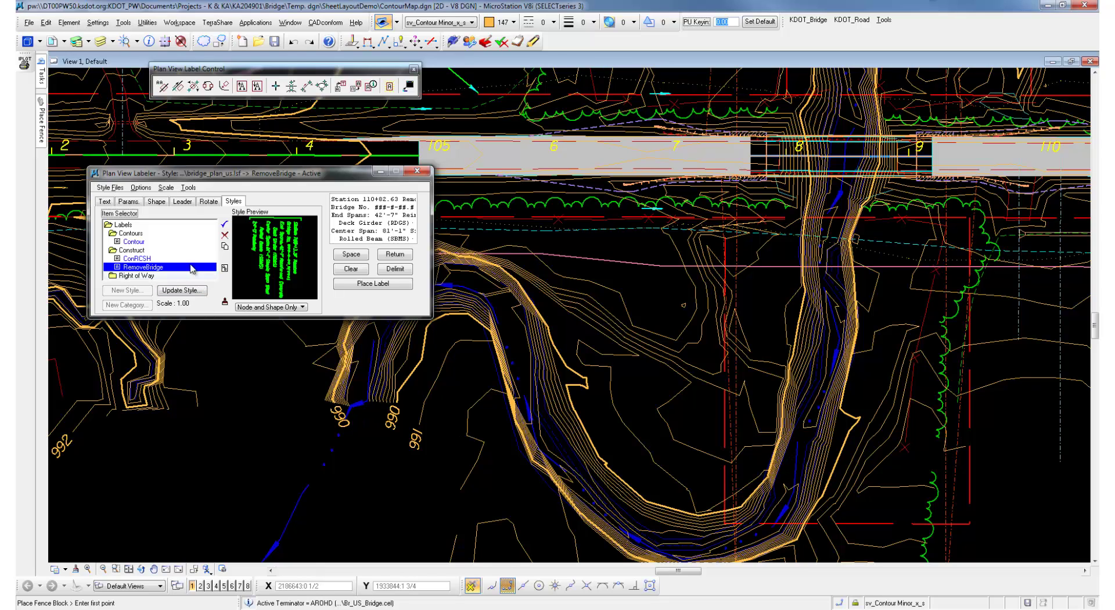
{"action": "left_click", "coordinate": [106, 202]}
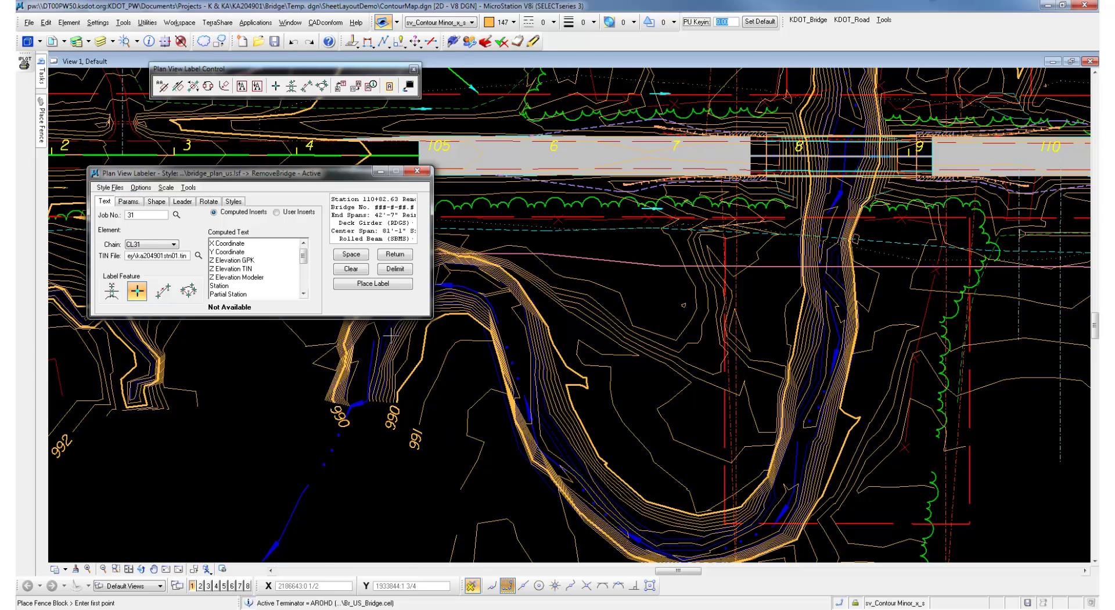
Step: Reset the note's rotation angle back to horizontal
{"action": "scroll", "coordinate": [453, 368], "scroll_direction": "down", "scroll_amount": 5}
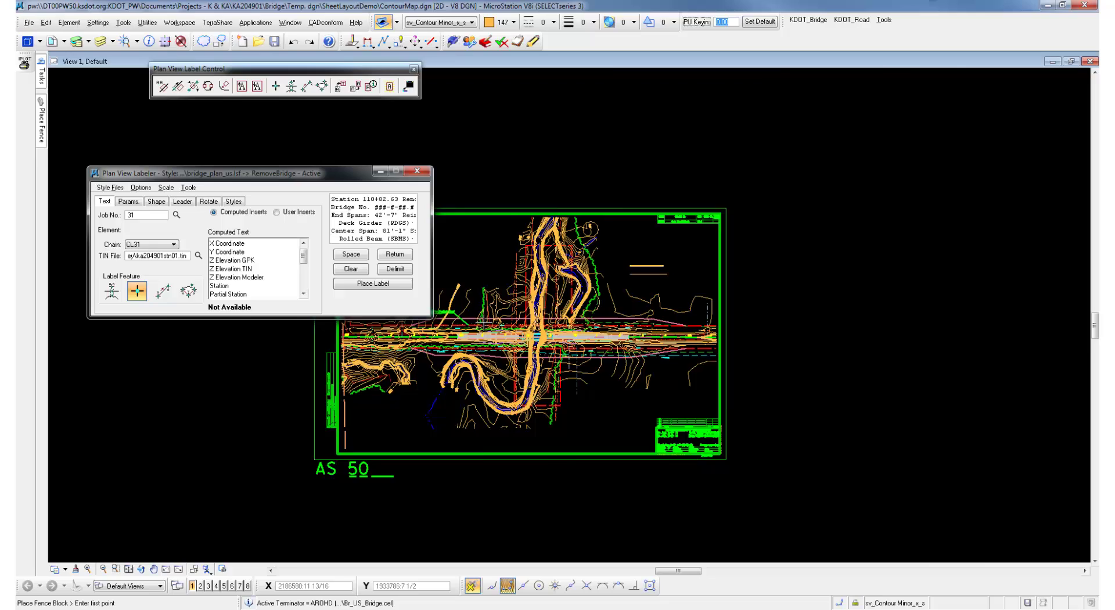
{"action": "scroll", "coordinate": [482, 327], "scroll_direction": "up", "scroll_amount": 6}
{"action": "scroll", "coordinate": [532, 303], "scroll_direction": "down", "scroll_amount": 2}
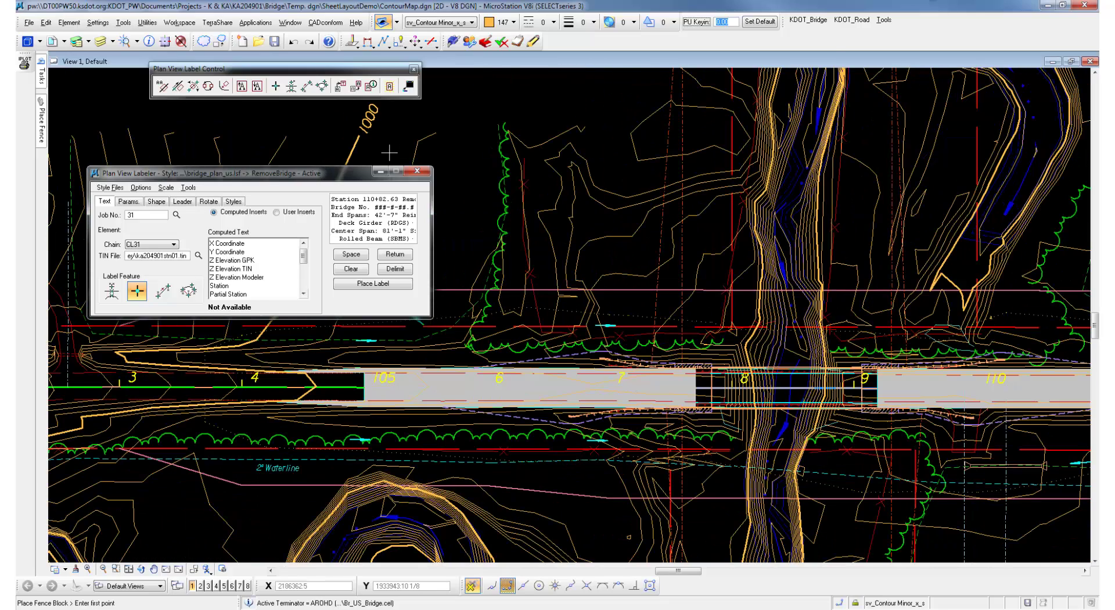
{"action": "left_click", "coordinate": [209, 202]}
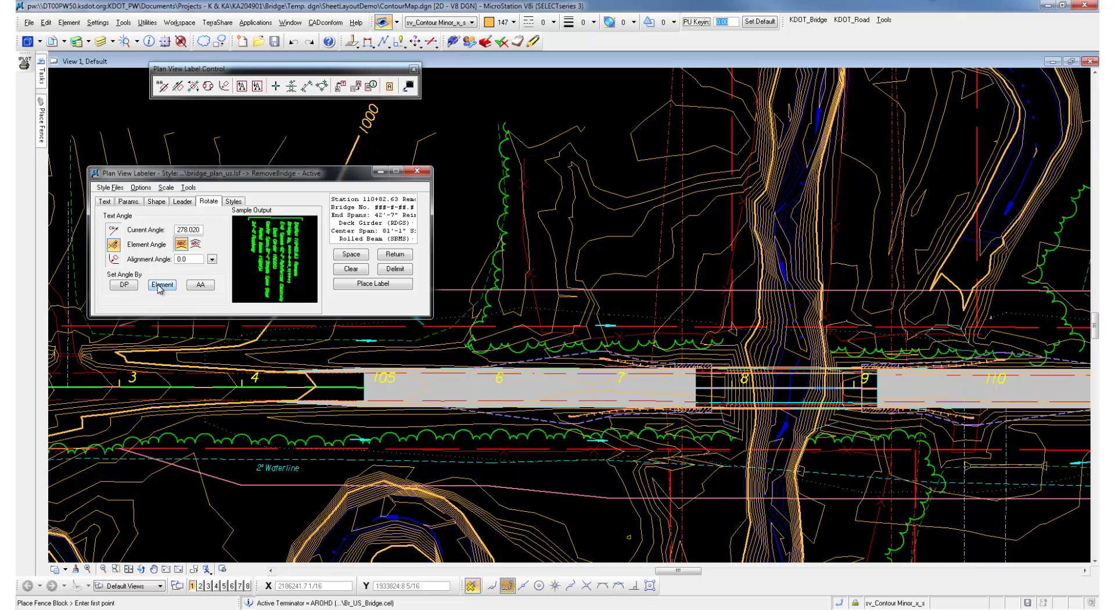
{"action": "left_click", "coordinate": [201, 284]}
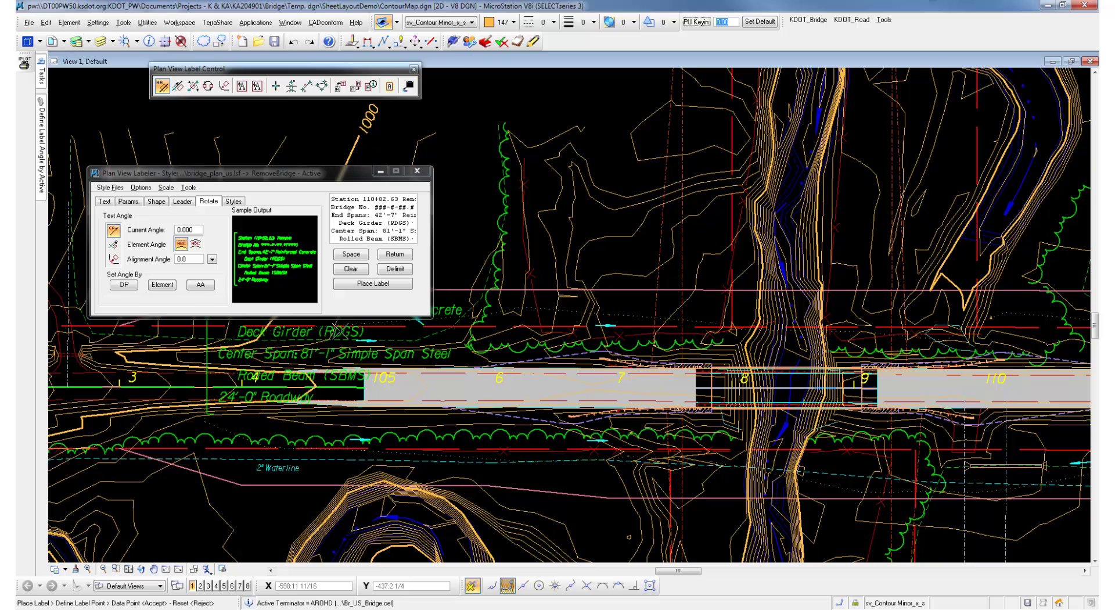
Step: Pick the bridge's left end so the note reads Station 104+00.00
{"action": "left_click", "coordinate": [105, 201]}
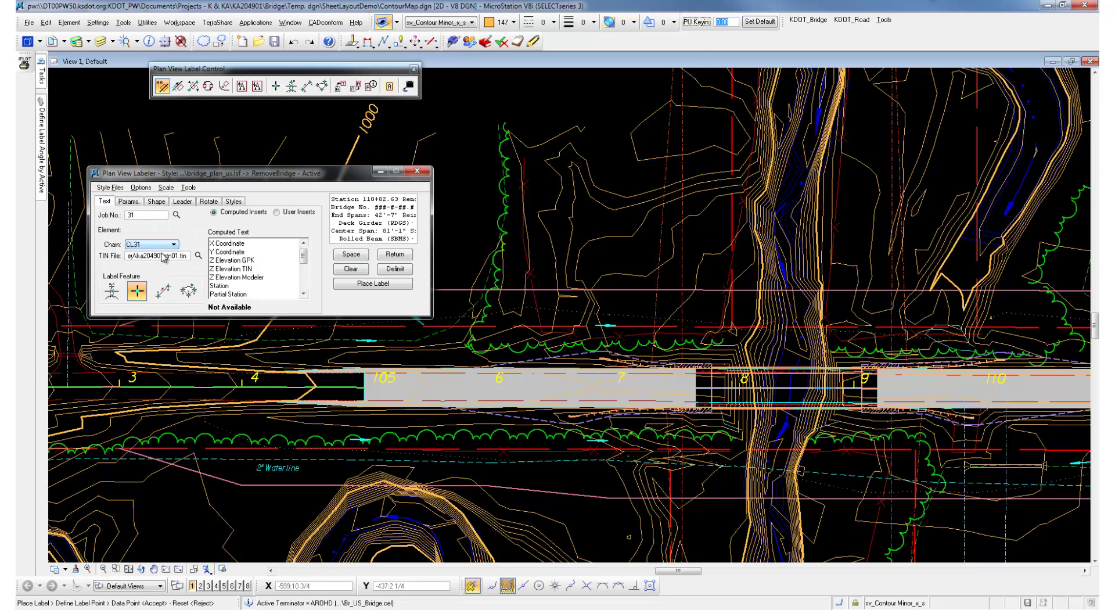
{"action": "left_click", "coordinate": [137, 291]}
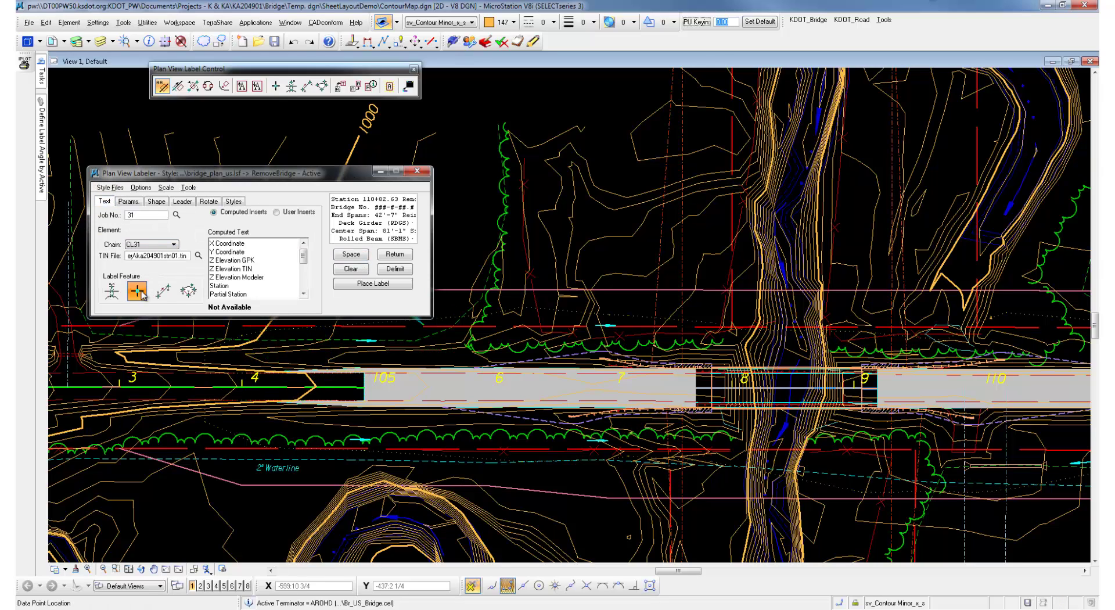
{"action": "left_click", "coordinate": [366, 386]}
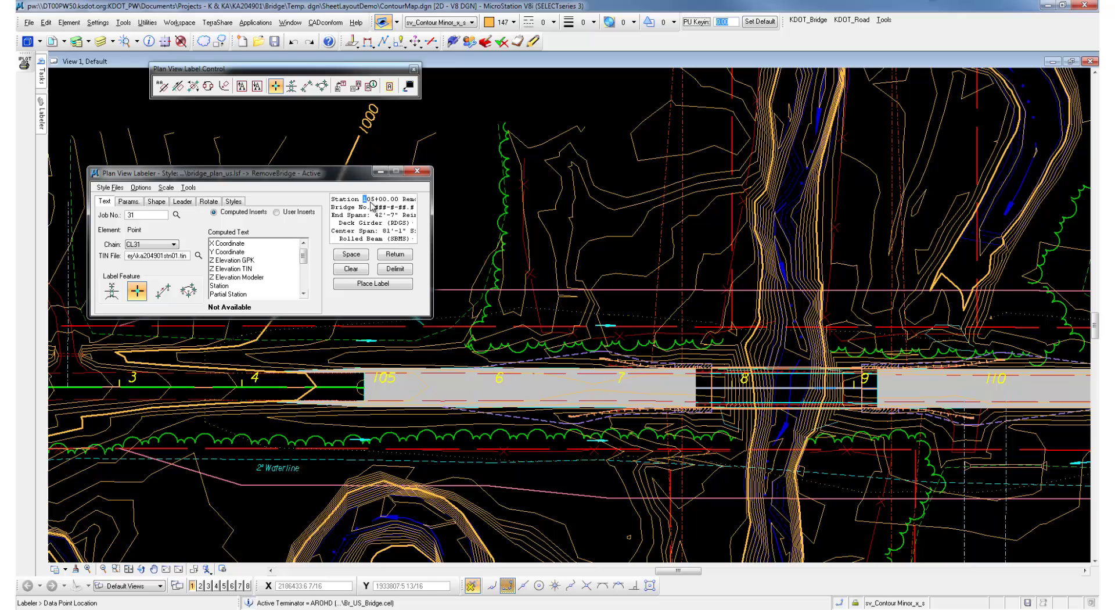
{"action": "left_click_drag", "start_coordinate": [372, 204], "coordinate": [388, 203]}
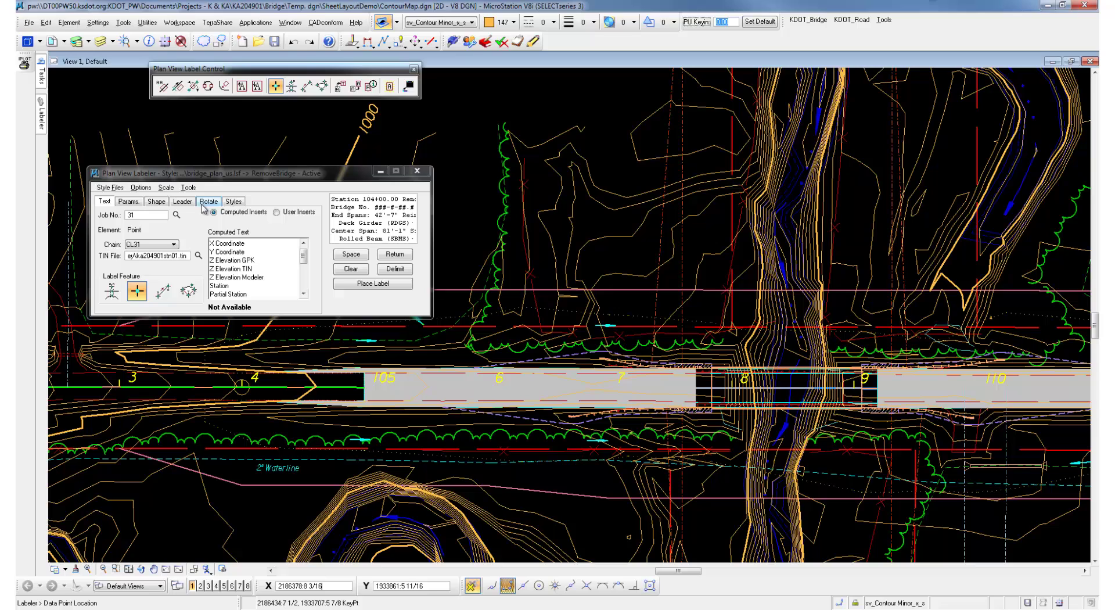
Step: Place the Station 104+00.00 Remove Bridge note above the bridge, leader ending at the bridge
{"action": "left_click", "coordinate": [366, 283]}
{"action": "scroll", "coordinate": [575, 174], "scroll_direction": "down", "scroll_amount": 5}
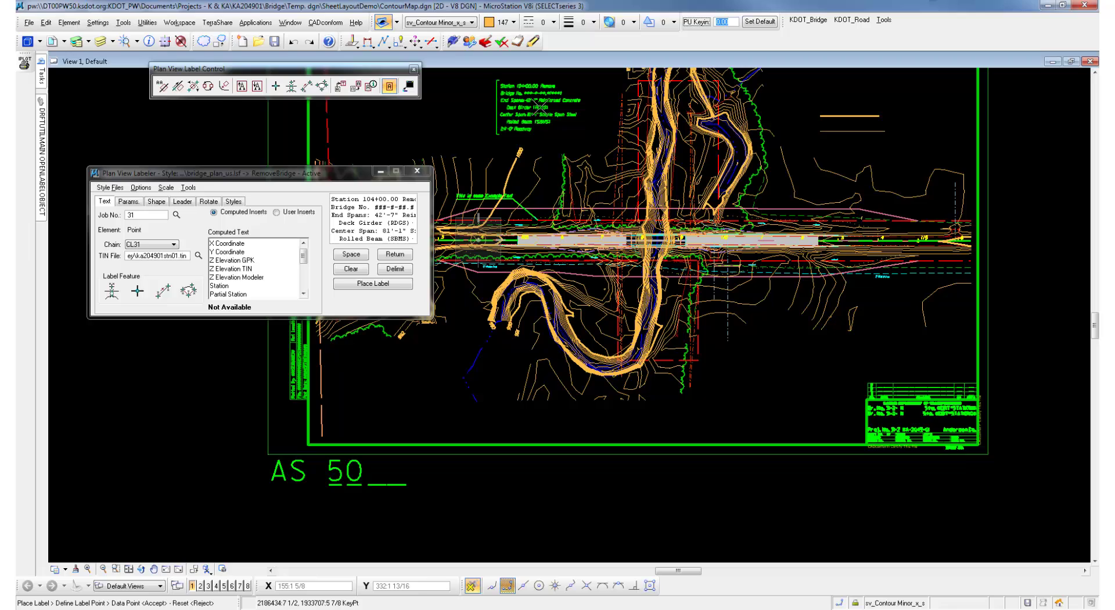
{"action": "left_click", "coordinate": [522, 108]}
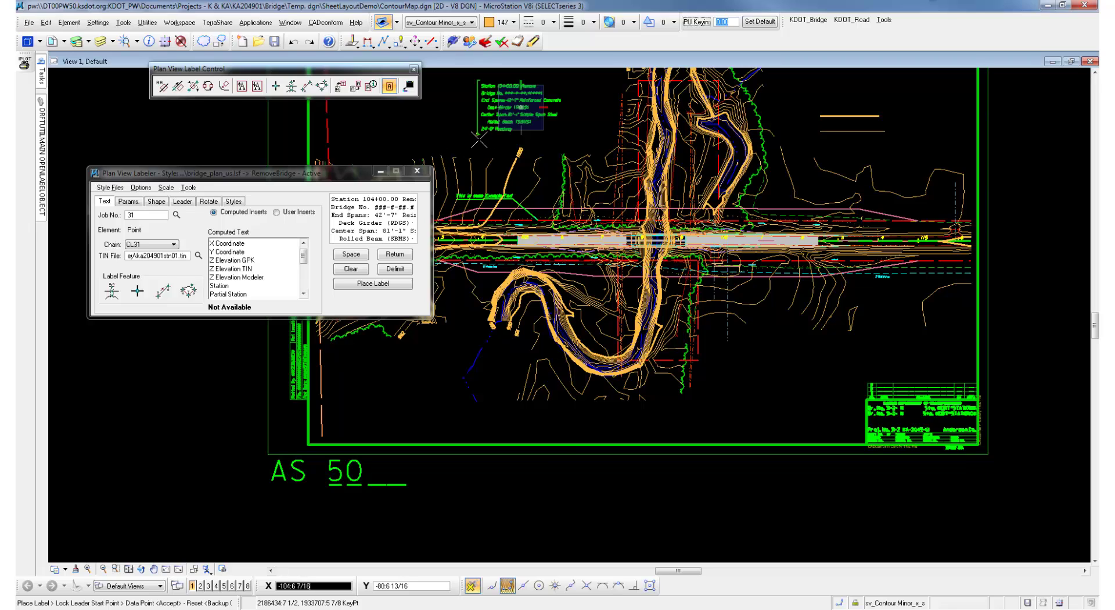
{"action": "left_click", "coordinate": [479, 194]}
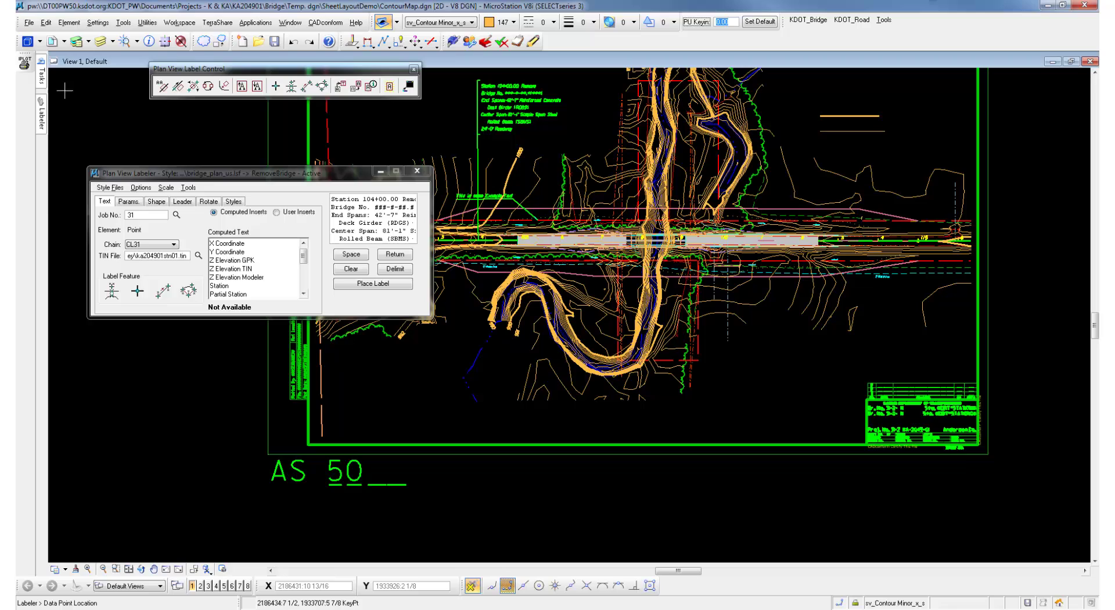
Step: Drop the station note label into ordinary elements
{"action": "left_click", "coordinate": [41, 76]}
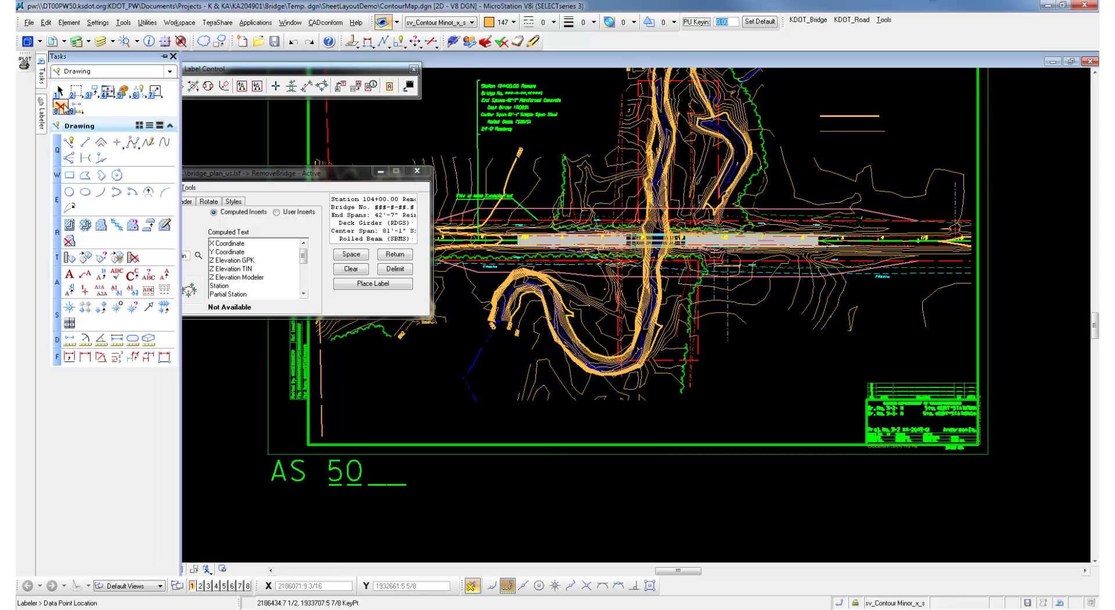
{"action": "left_click", "coordinate": [467, 122]}
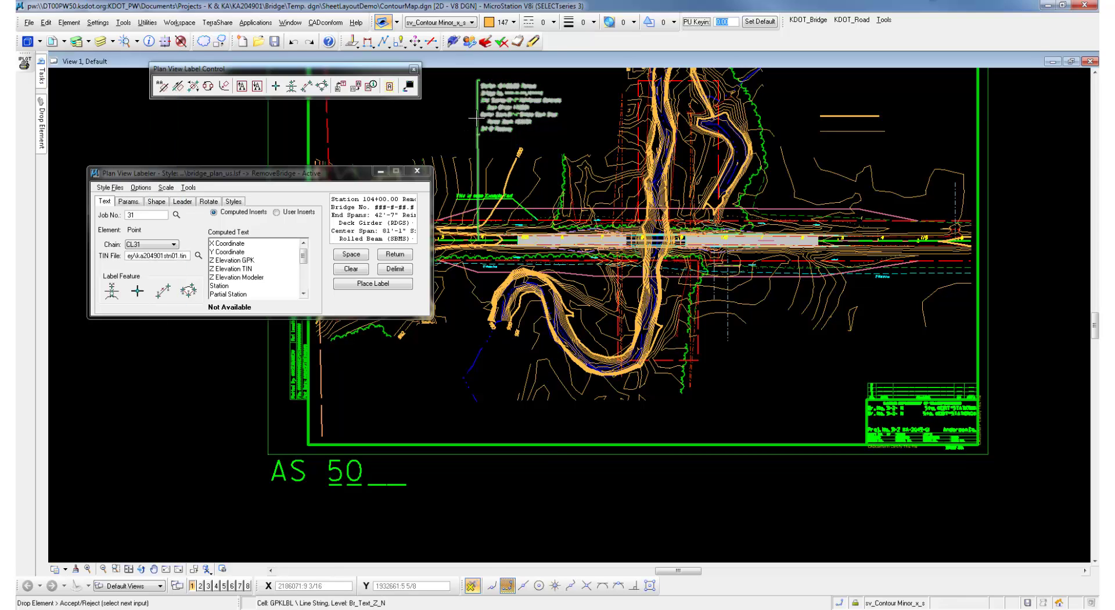
{"action": "left_click", "coordinate": [443, 132]}
Step: Extend the note's leader line and the box's top line
{"action": "mouse_move", "coordinate": [41, 72]}
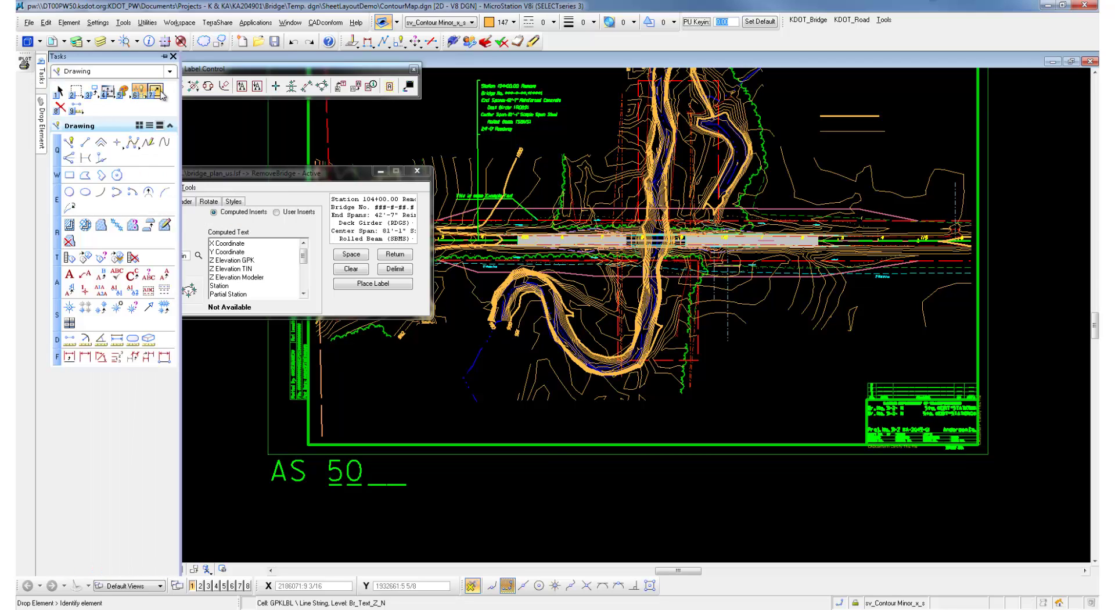
{"action": "left_click_drag", "start_coordinate": [145, 95], "coordinate": [479, 148]}
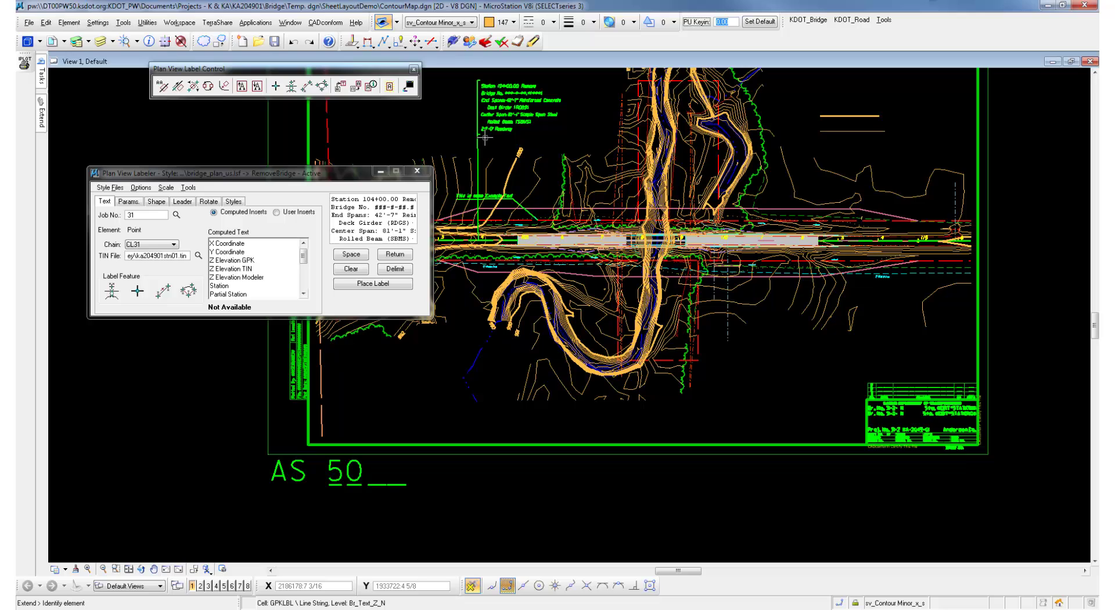
{"action": "left_click", "coordinate": [480, 134]}
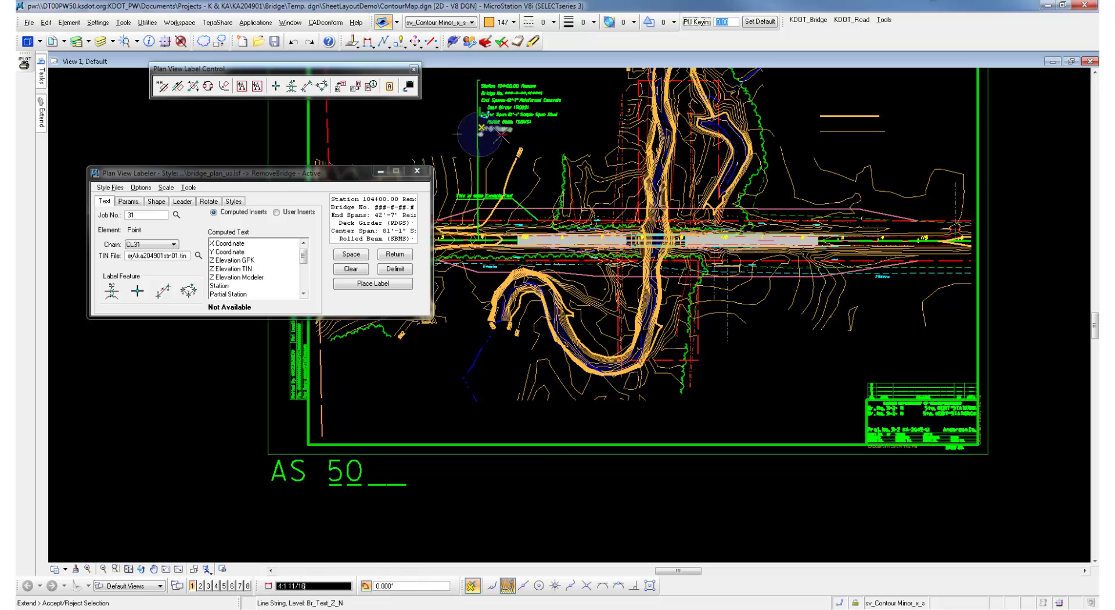
{"action": "left_click", "coordinate": [568, 134]}
{"action": "left_click", "coordinate": [479, 80]}
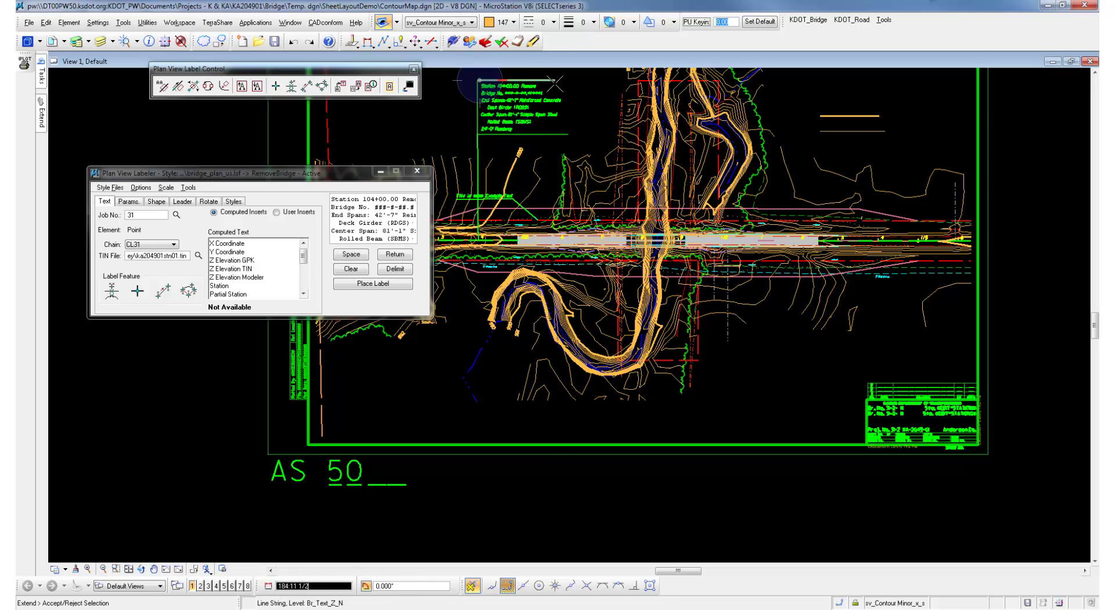
{"action": "left_click", "coordinate": [569, 134]}
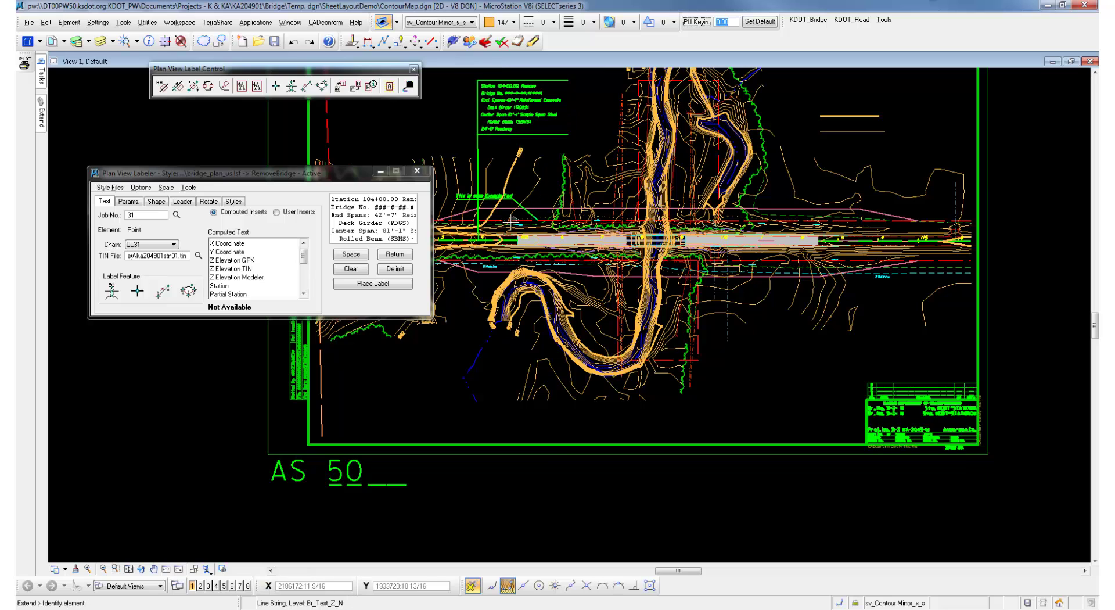
{"action": "scroll", "coordinate": [503, 226], "scroll_direction": "up", "scroll_amount": 5}
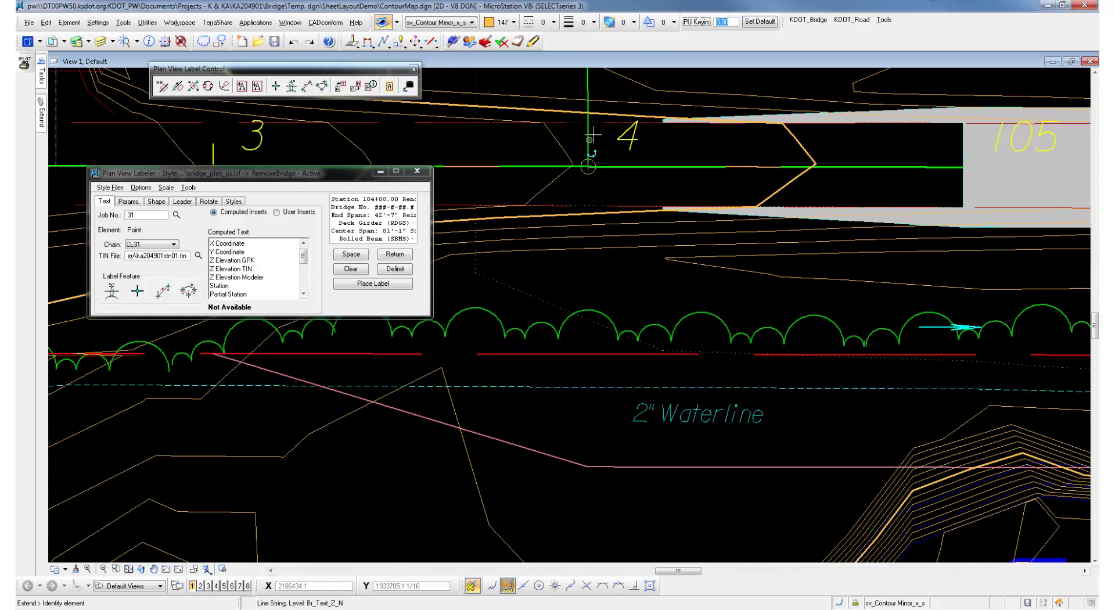
Step: Add a KDOT_Bridge scalable arrow terminator to the leader's end at the centerline
{"action": "left_click", "coordinate": [808, 20]}
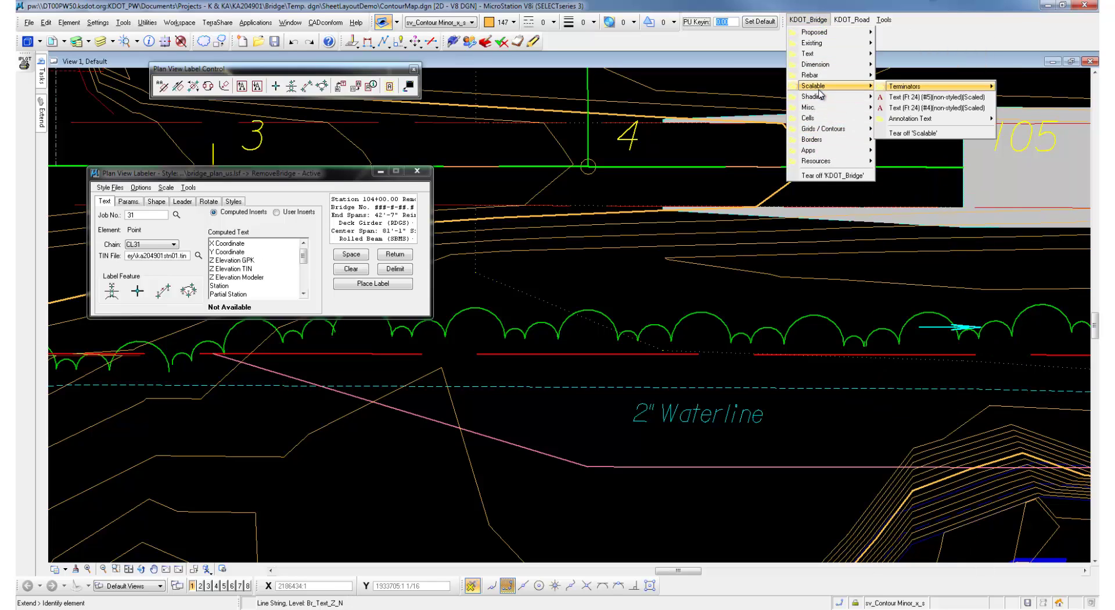
{"action": "mouse_move", "coordinate": [807, 86]}
{"action": "mouse_move", "coordinate": [893, 88]}
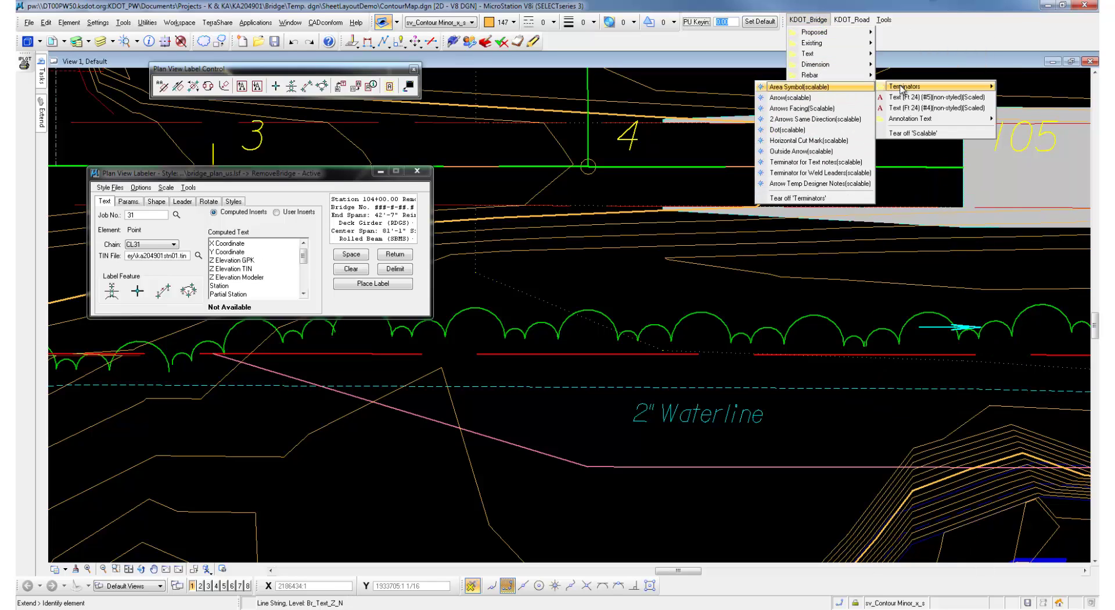
{"action": "left_click", "coordinate": [811, 101]}
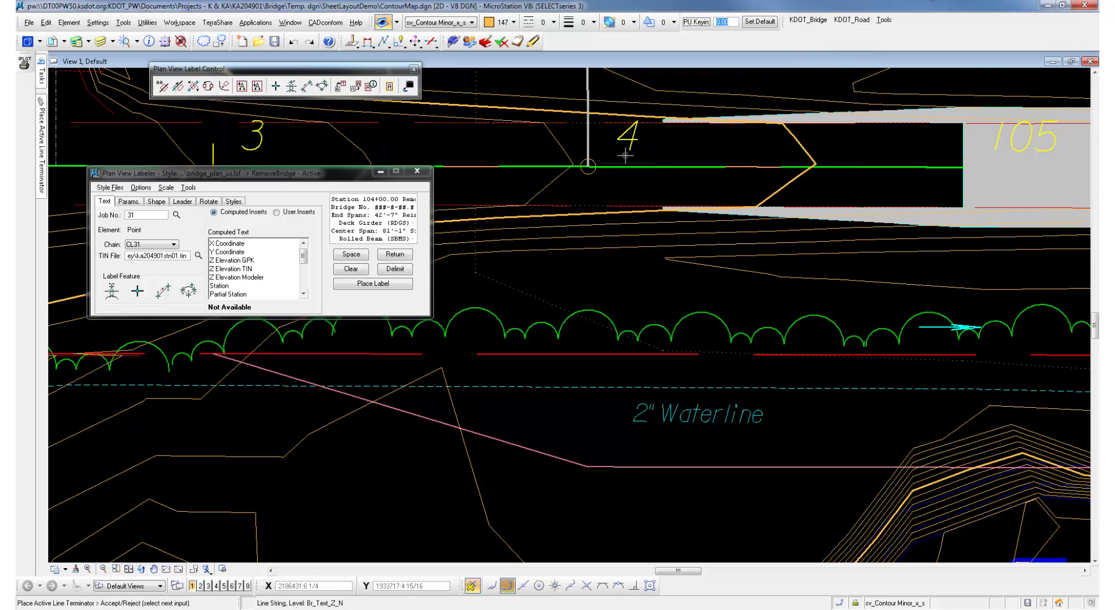
{"action": "scroll", "coordinate": [627, 160], "scroll_direction": "down", "scroll_amount": 4}
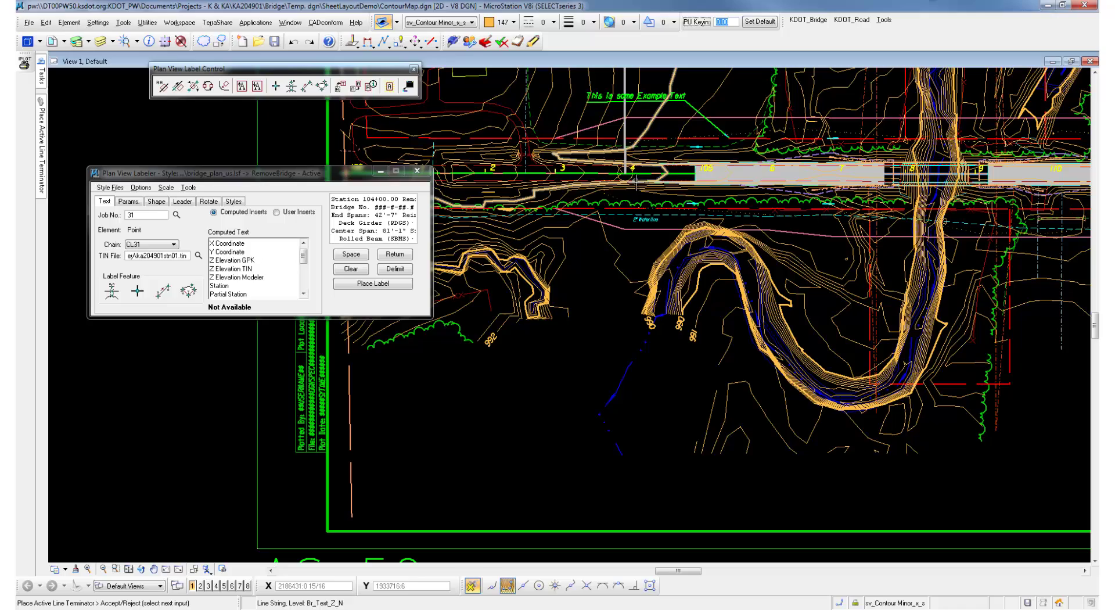
{"action": "left_click", "coordinate": [596, 262]}
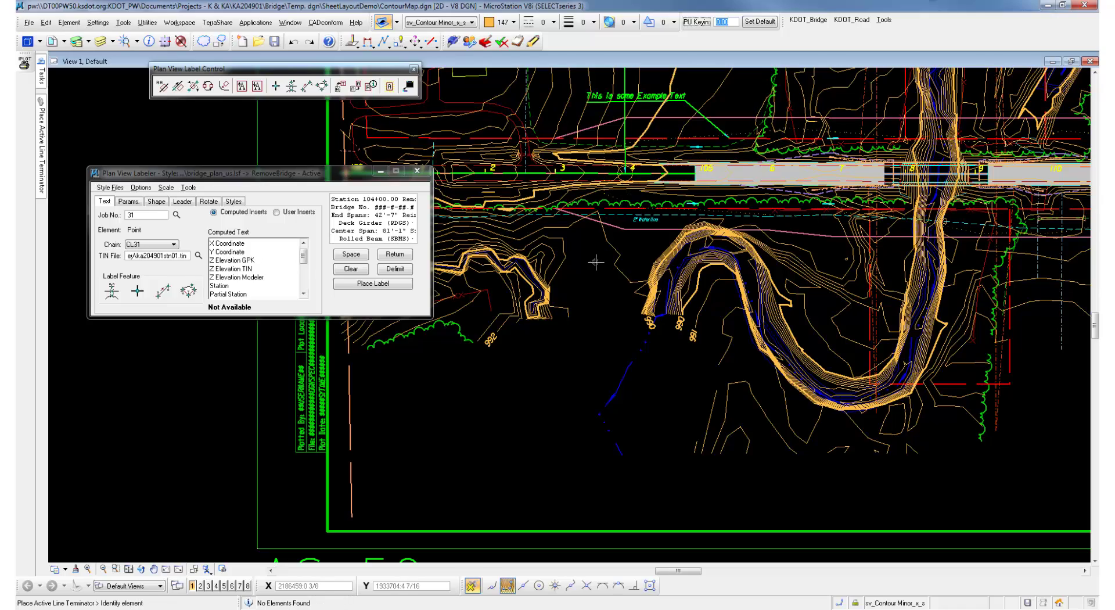
{"action": "scroll", "coordinate": [622, 177], "scroll_direction": "up", "scroll_amount": 6}
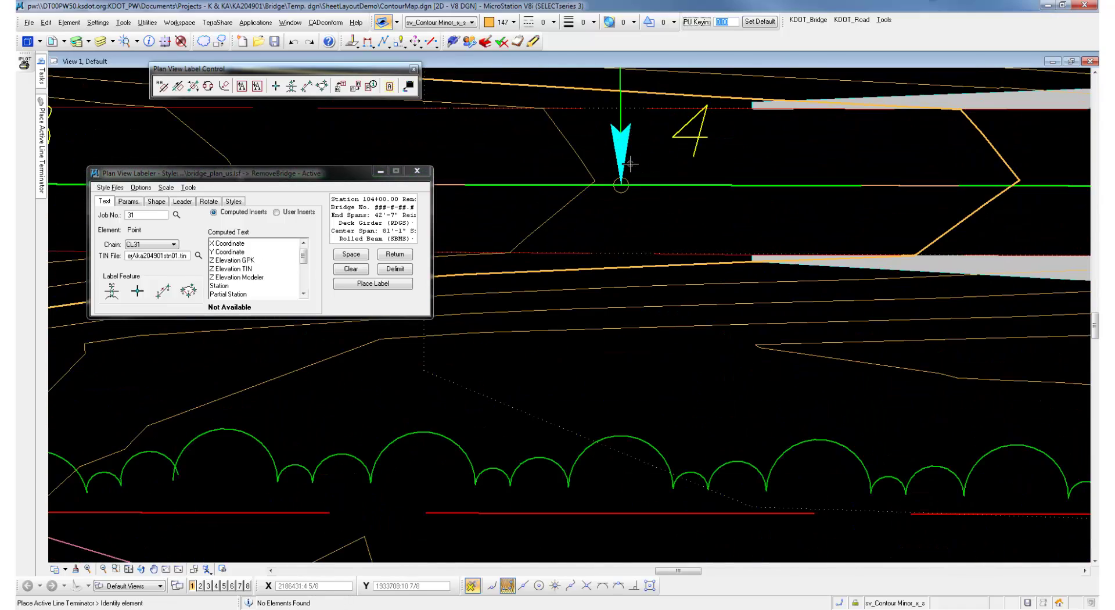
{"action": "scroll", "coordinate": [631, 164], "scroll_direction": "down", "scroll_amount": 8}
{"action": "scroll", "coordinate": [647, 87], "scroll_direction": "up", "scroll_amount": 3}
{"action": "scroll", "coordinate": [672, 116], "scroll_direction": "down", "scroll_amount": 3}
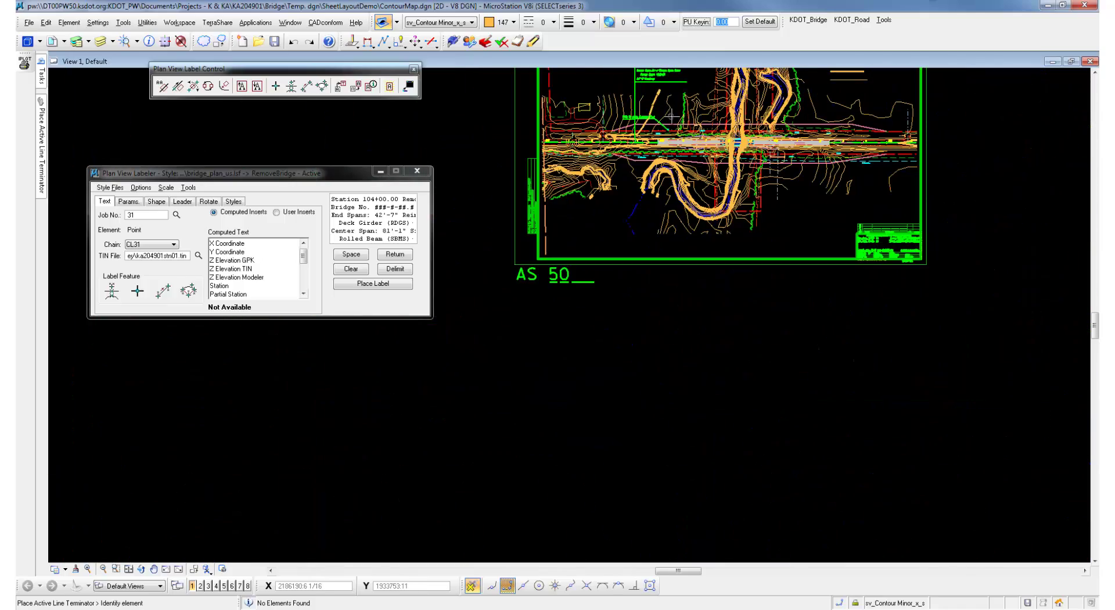
{"action": "scroll", "coordinate": [672, 116], "scroll_direction": "down", "scroll_amount": 2}
{"action": "scroll", "coordinate": [682, 79], "scroll_direction": "up", "scroll_amount": 8}
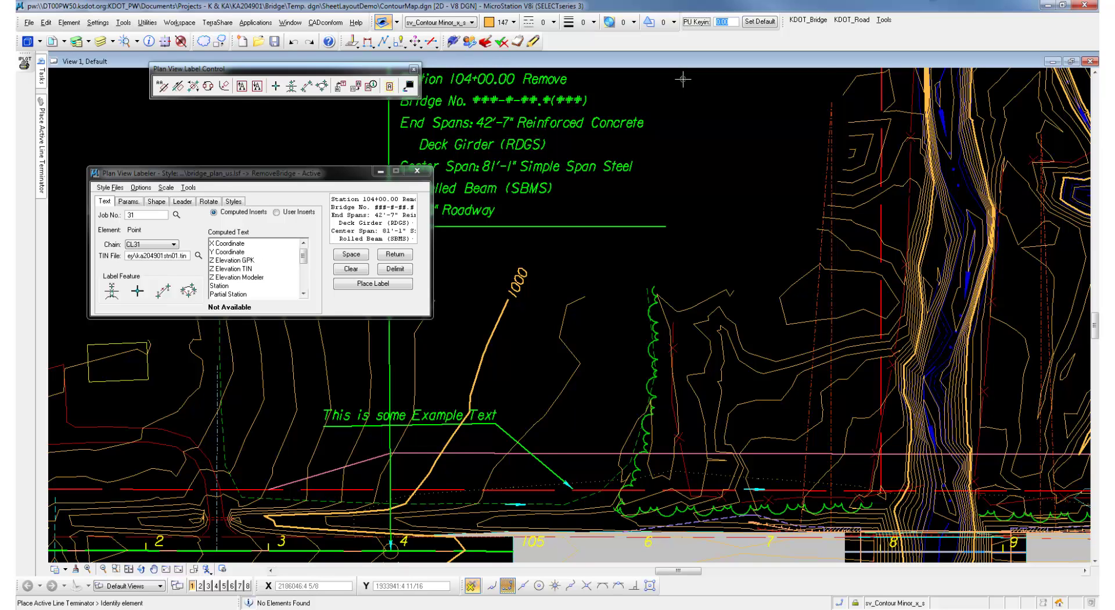
{"action": "scroll", "coordinate": [683, 79], "scroll_direction": "down", "scroll_amount": 2}
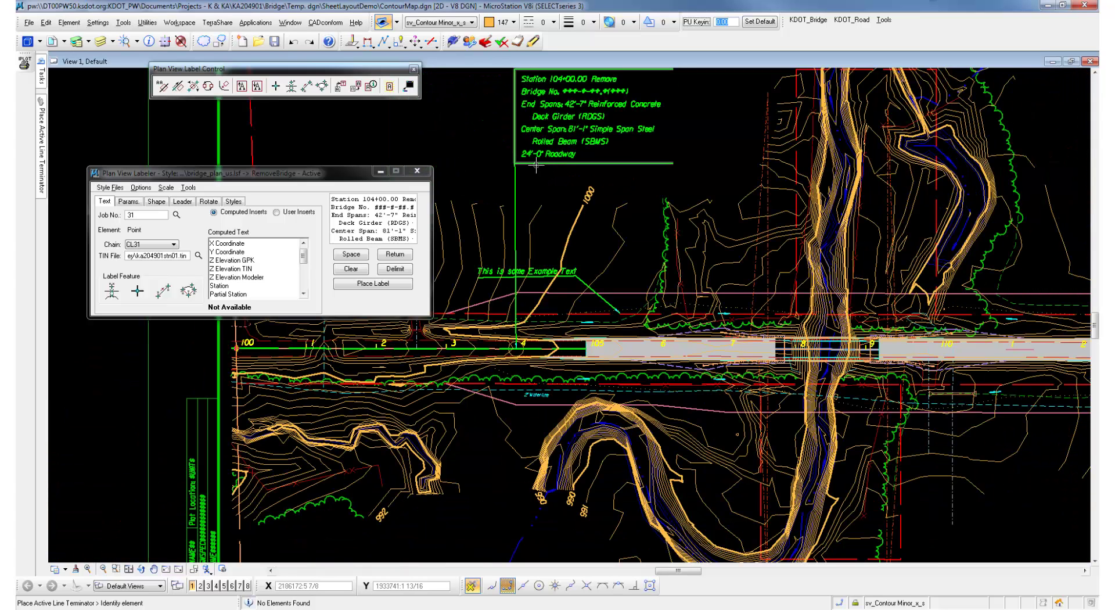